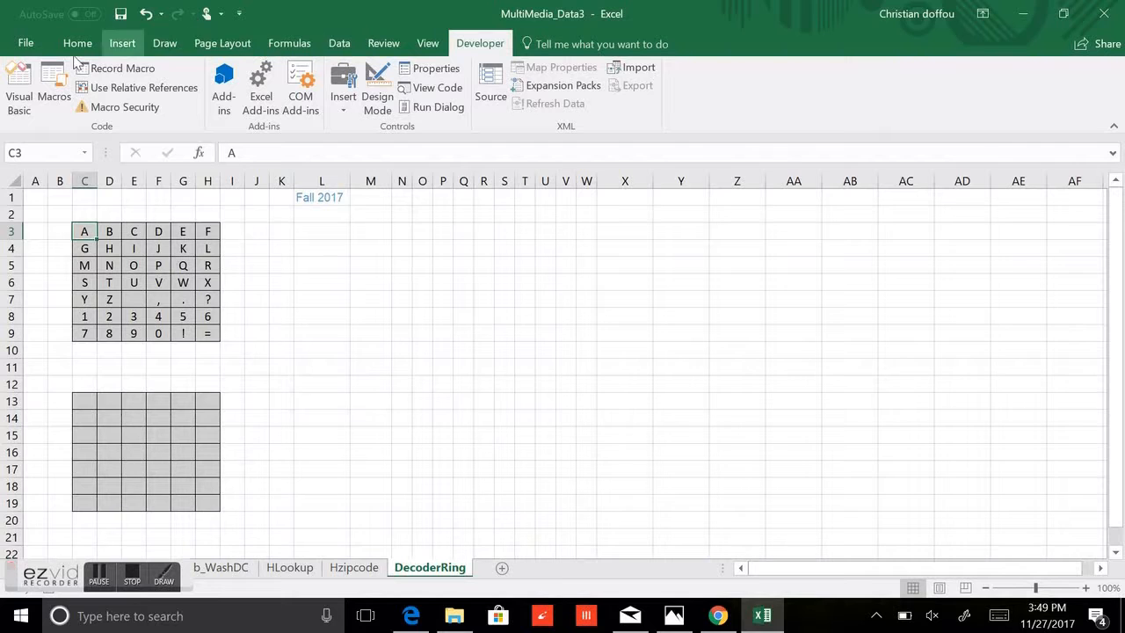
Step: Check in the ribbon customization options that the Developer tab is enabled
{"action": "left_click", "coordinate": [33, 49]}
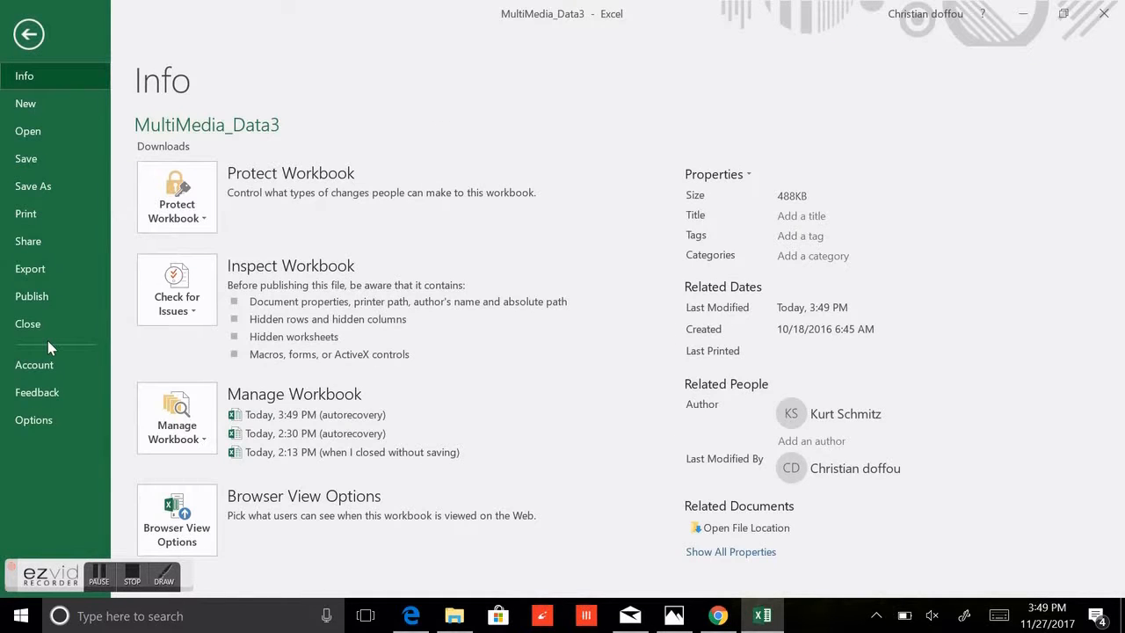
{"action": "left_click", "coordinate": [46, 422]}
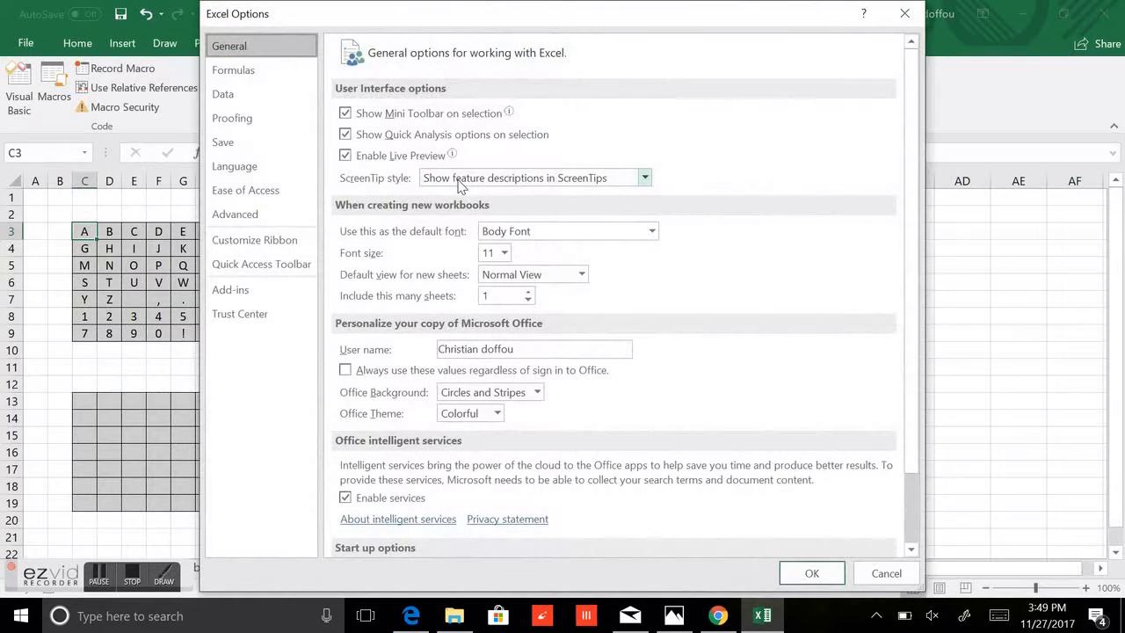
{"action": "left_click", "coordinate": [288, 234]}
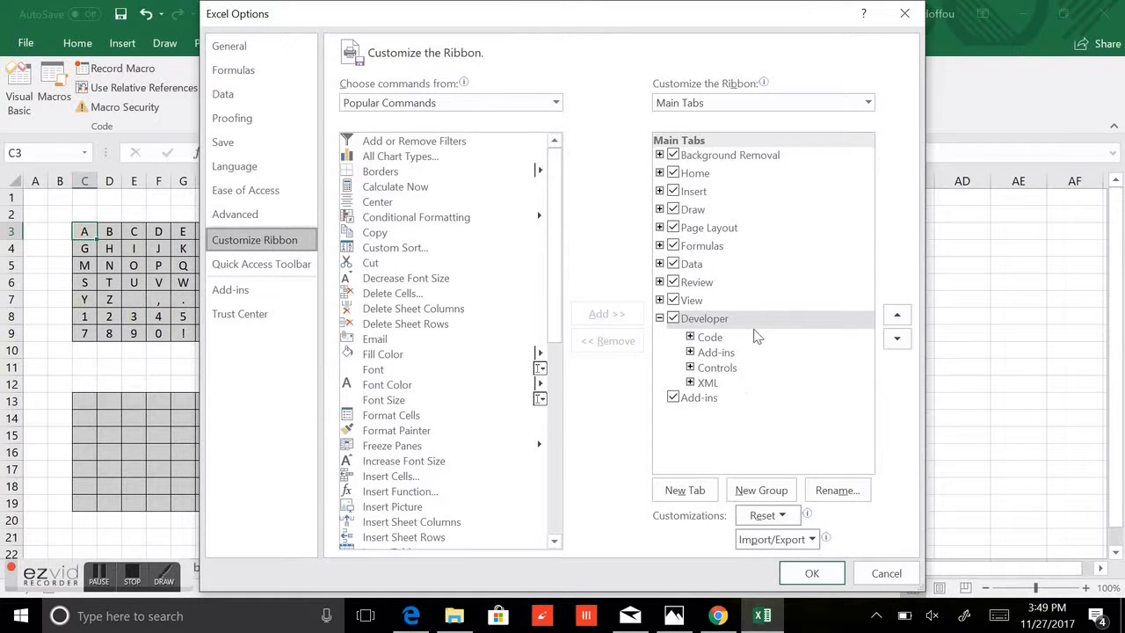
{"action": "left_click", "coordinate": [810, 572]}
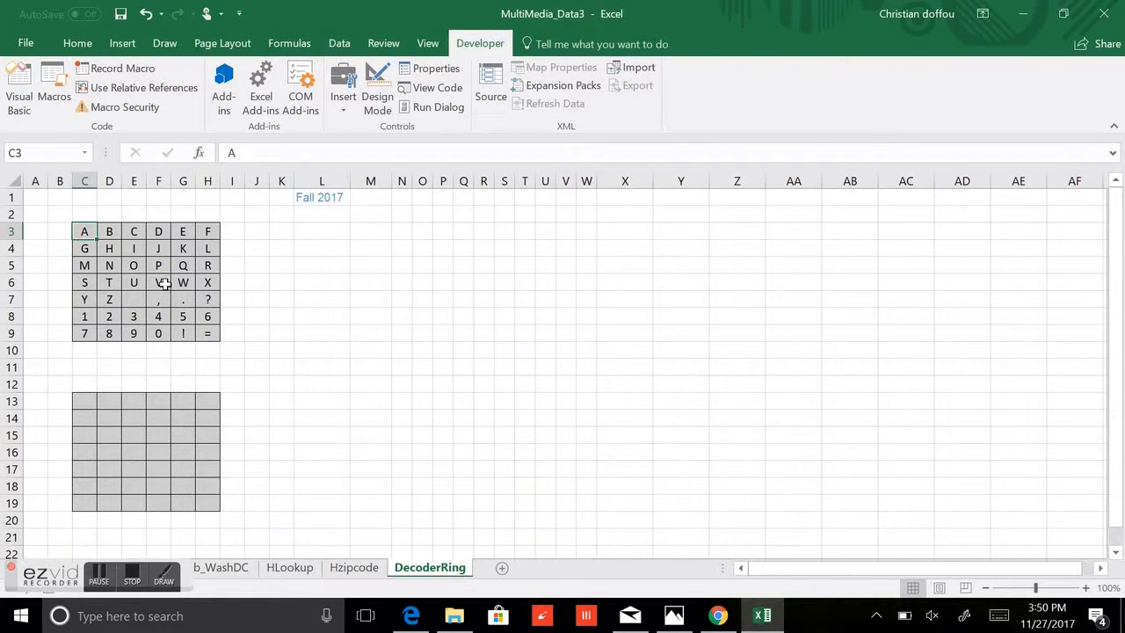
Step: Turn on relative references and start recording a macro named COPYTABLE with a shortcut key, stored in this workbook
{"action": "left_click", "coordinate": [188, 88]}
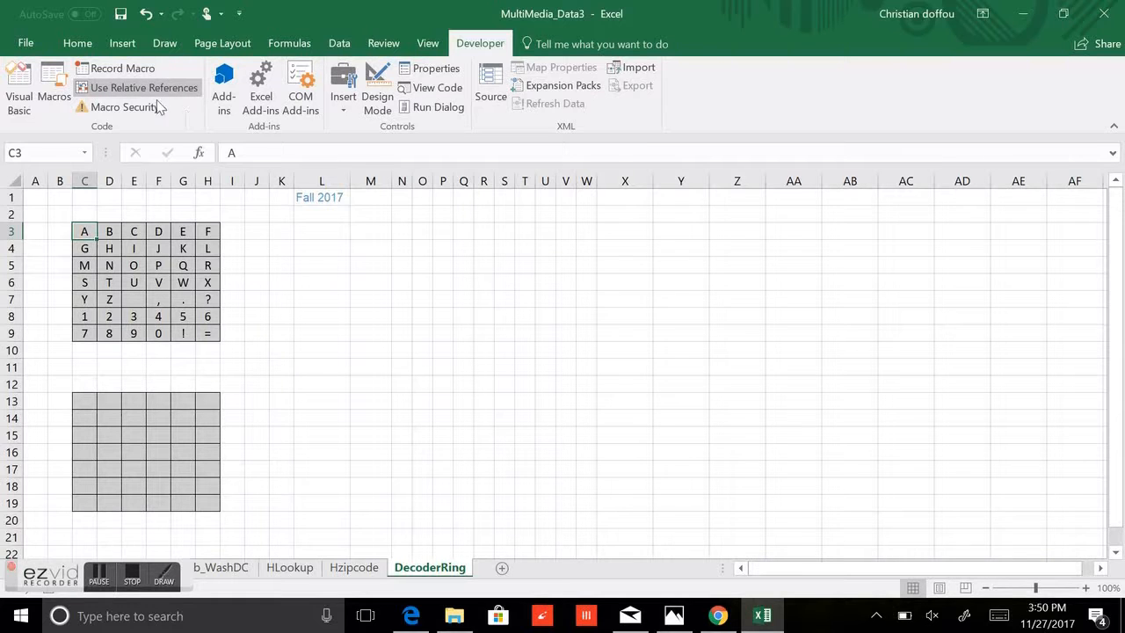
{"action": "left_click", "coordinate": [149, 75]}
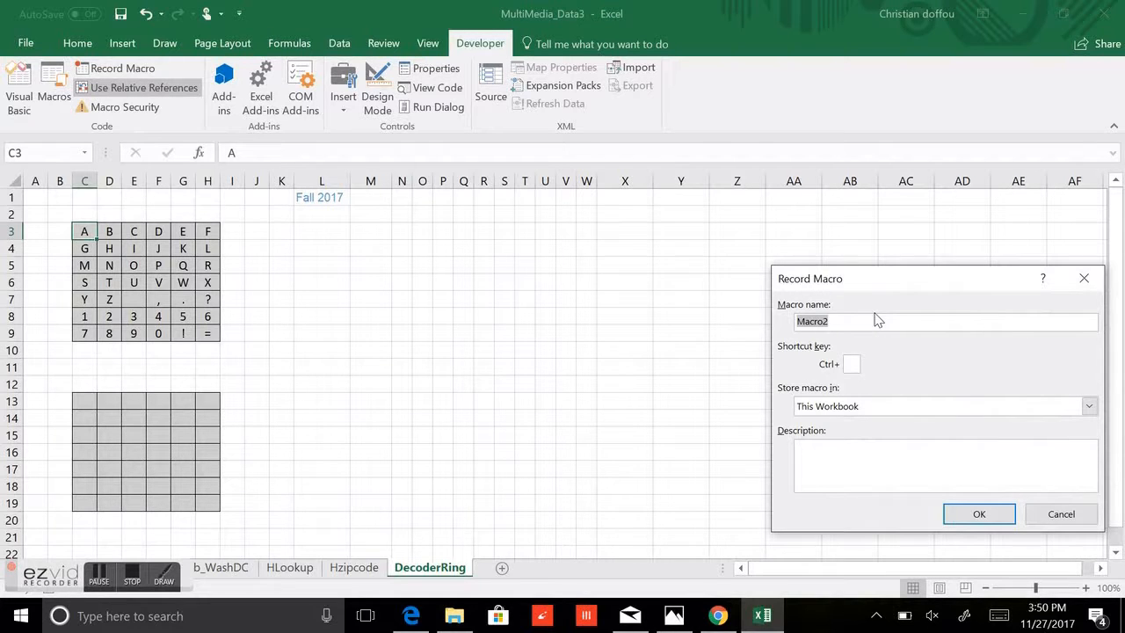
{"action": "key", "text": "Caps_Lock"}
{"action": "type", "text": "COPYTABLE"}
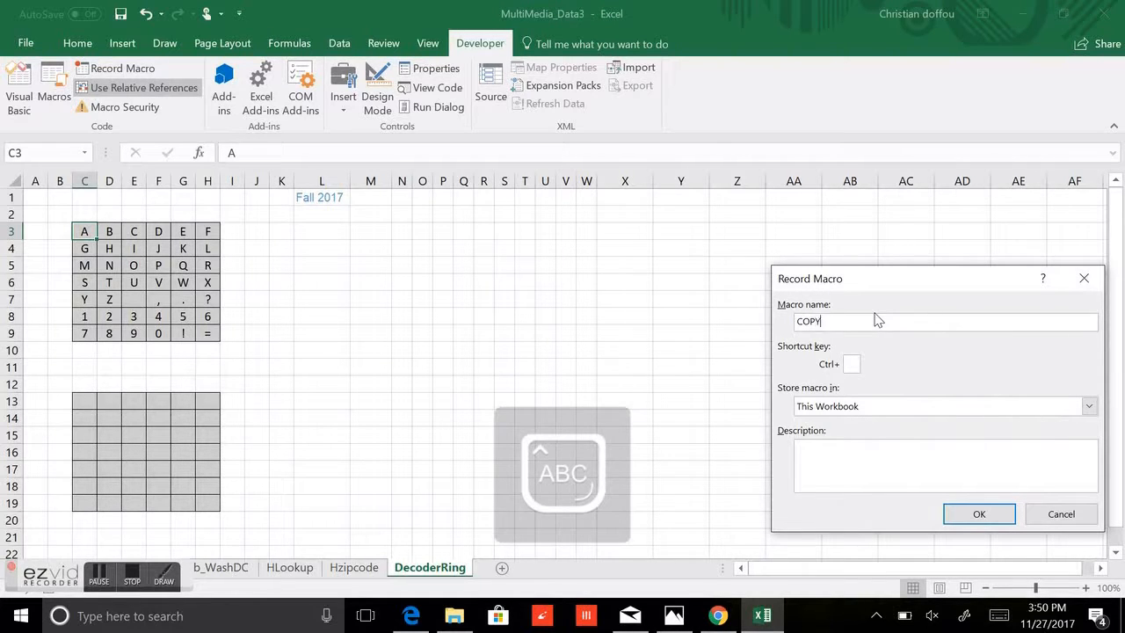
{"action": "key", "text": "Caps_Lock"}
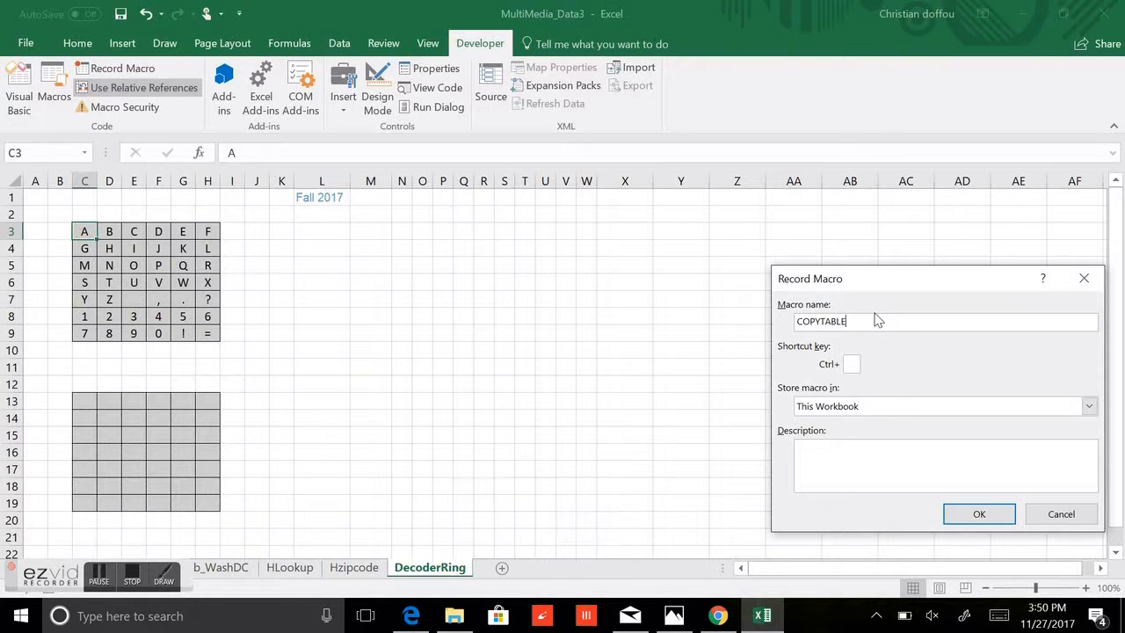
{"action": "left_click", "coordinate": [848, 364]}
{"action": "type", "text": "b"}
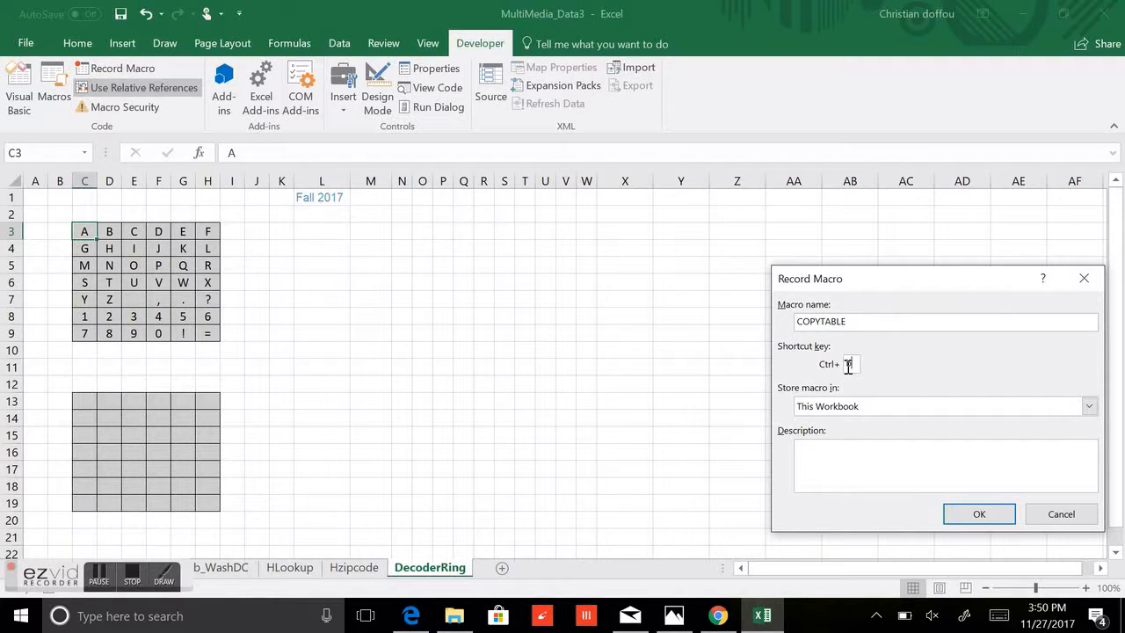
{"action": "left_click", "coordinate": [969, 509]}
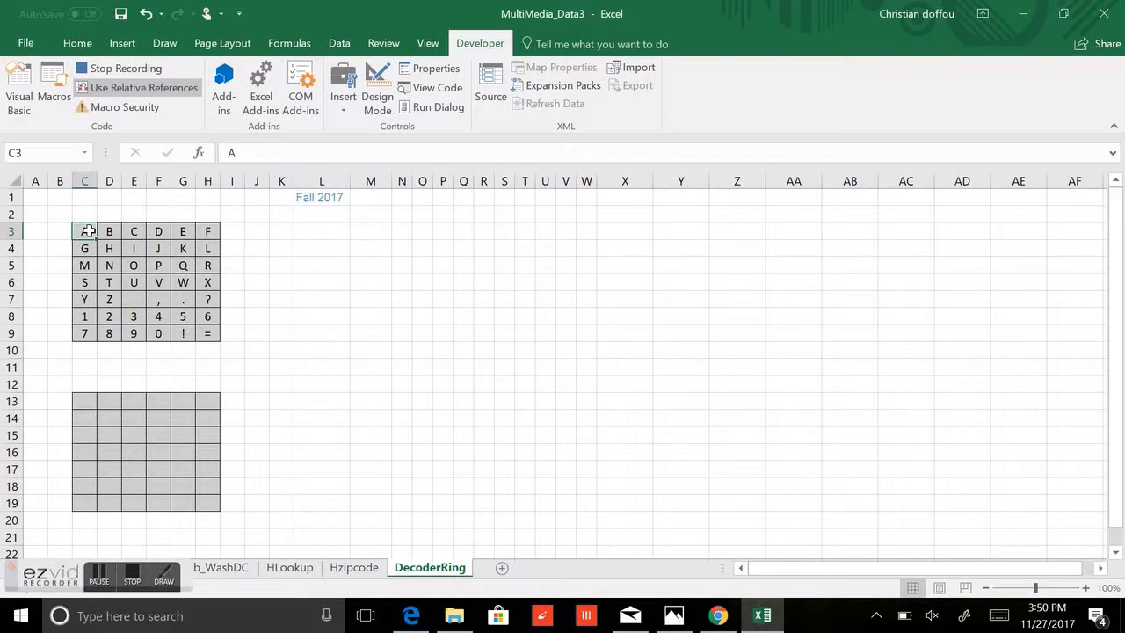
Step: Copy the character table in C3:H9 and paste it into the empty grid starting at C13
{"action": "left_click_drag", "start_coordinate": [89, 231], "coordinate": [208, 333]}
{"action": "key", "text": "ctrl+c"}
{"action": "key", "text": "Down"}
{"action": "key", "text": "Down"}
{"action": "key", "text": "Down"}
{"action": "key", "text": "Down"}
{"action": "key", "text": "Down"}
{"action": "key", "text": "Down"}
{"action": "key", "text": "Down"}
{"action": "key", "text": "Down"}
{"action": "key", "text": "Down"}
{"action": "key", "text": "Down"}
{"action": "key", "text": "ctrl+v"}
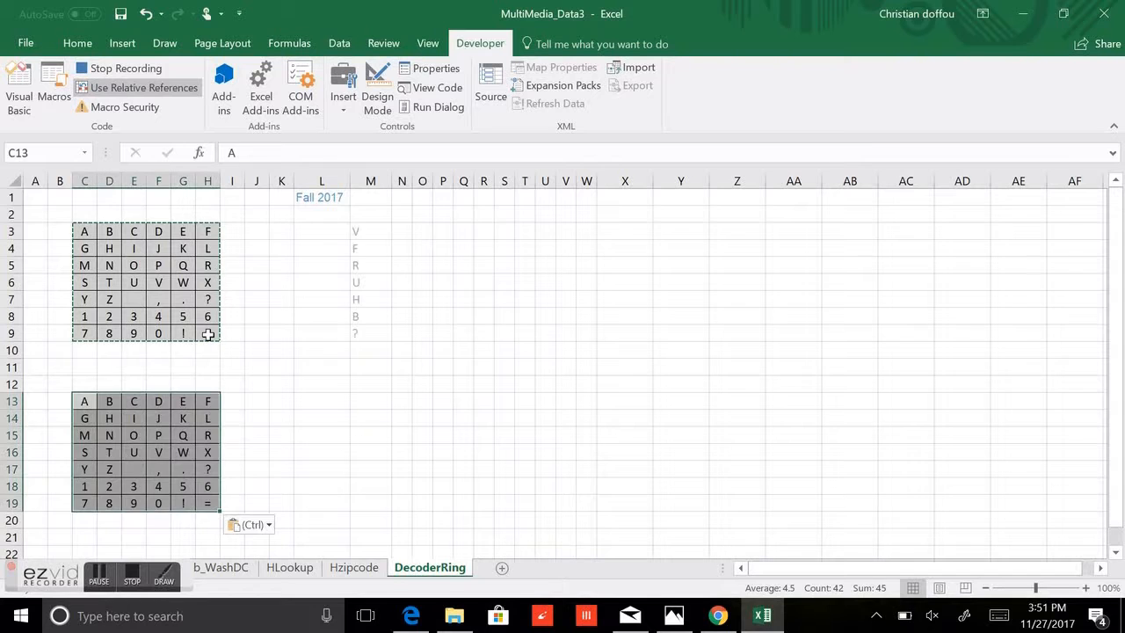
Step: Return to cell C3 and stop recording the macro
{"action": "left_click", "coordinate": [89, 383]}
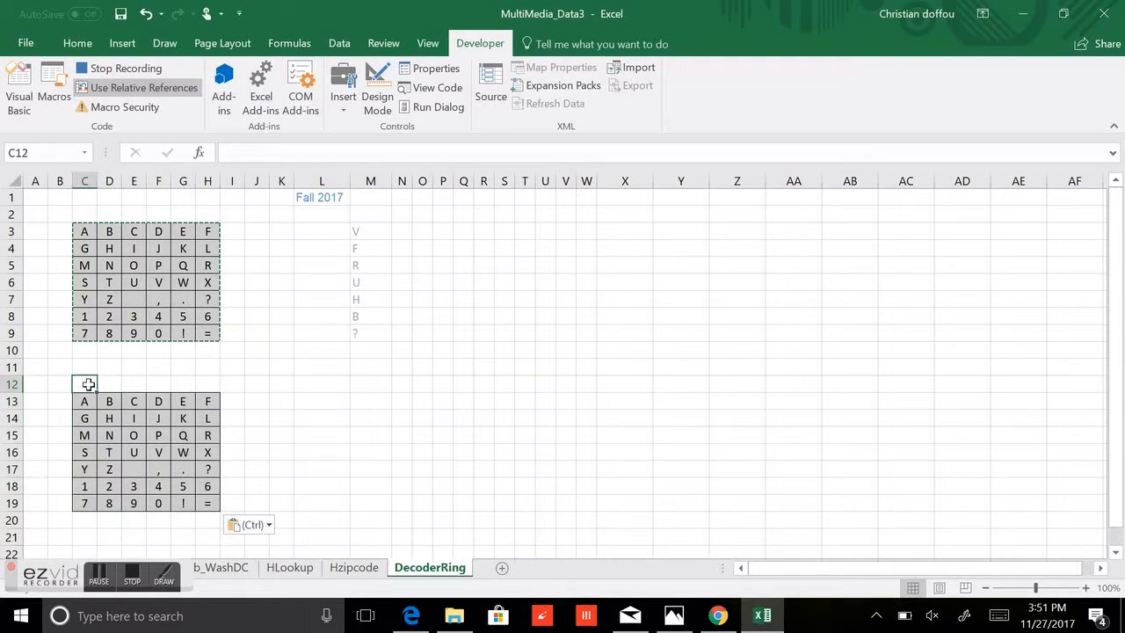
{"action": "double_click", "coordinate": [89, 384]}
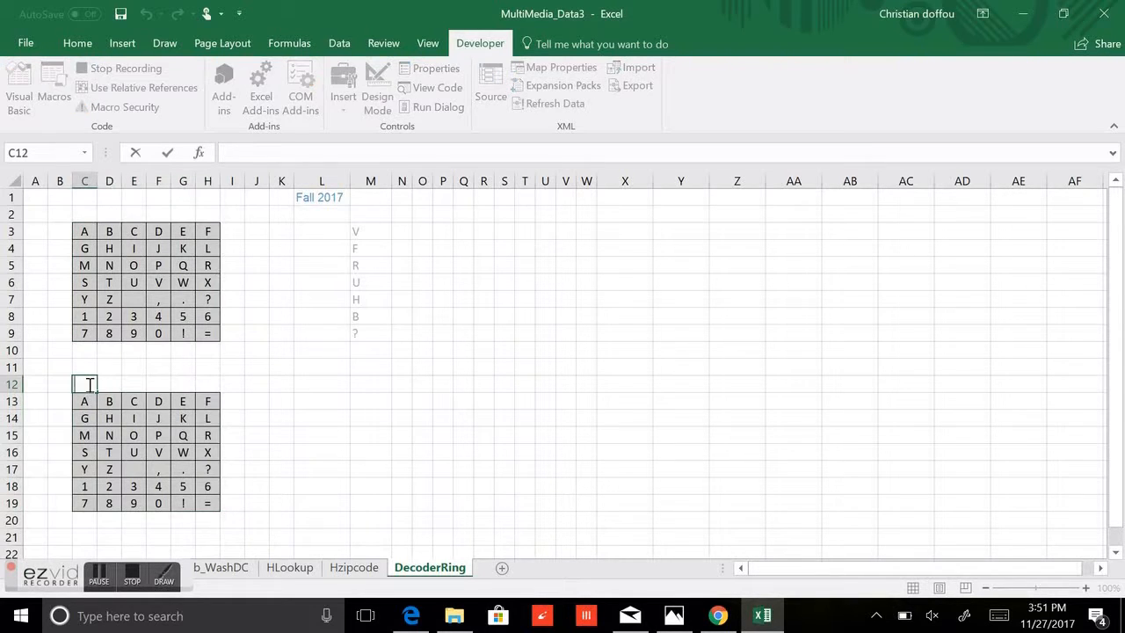
{"action": "left_click", "coordinate": [85, 230]}
{"action": "left_click", "coordinate": [126, 68]}
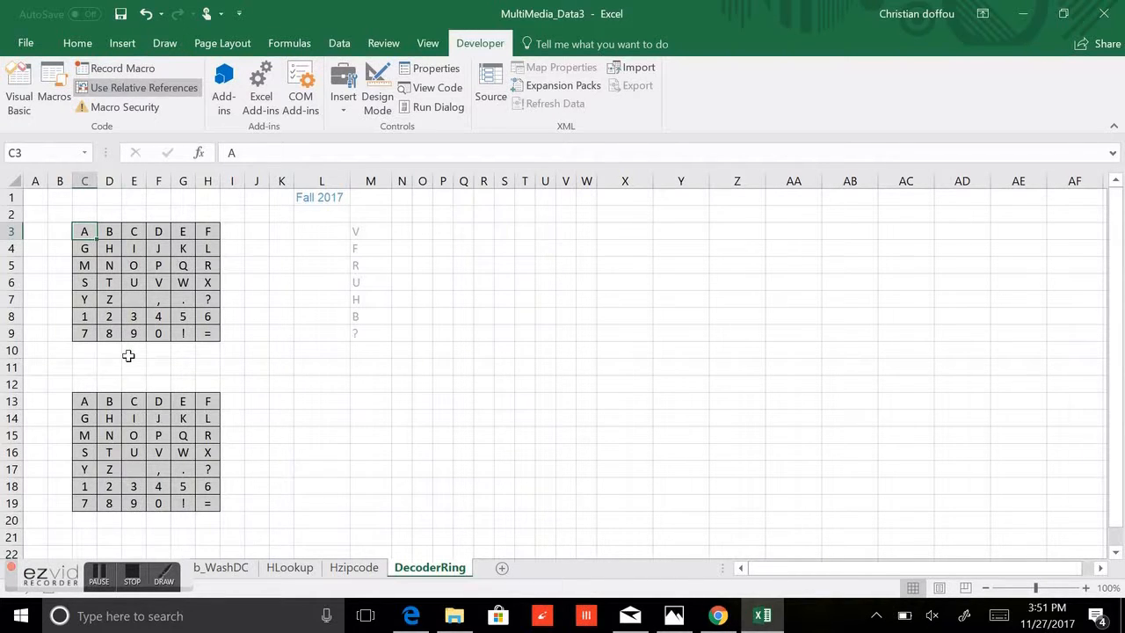
Step: Clear the contents of C13:H19 and test the COPYTABLE macro from cell C3 with its keyboard shortcut
{"action": "left_click_drag", "start_coordinate": [84, 402], "coordinate": [205, 502]}
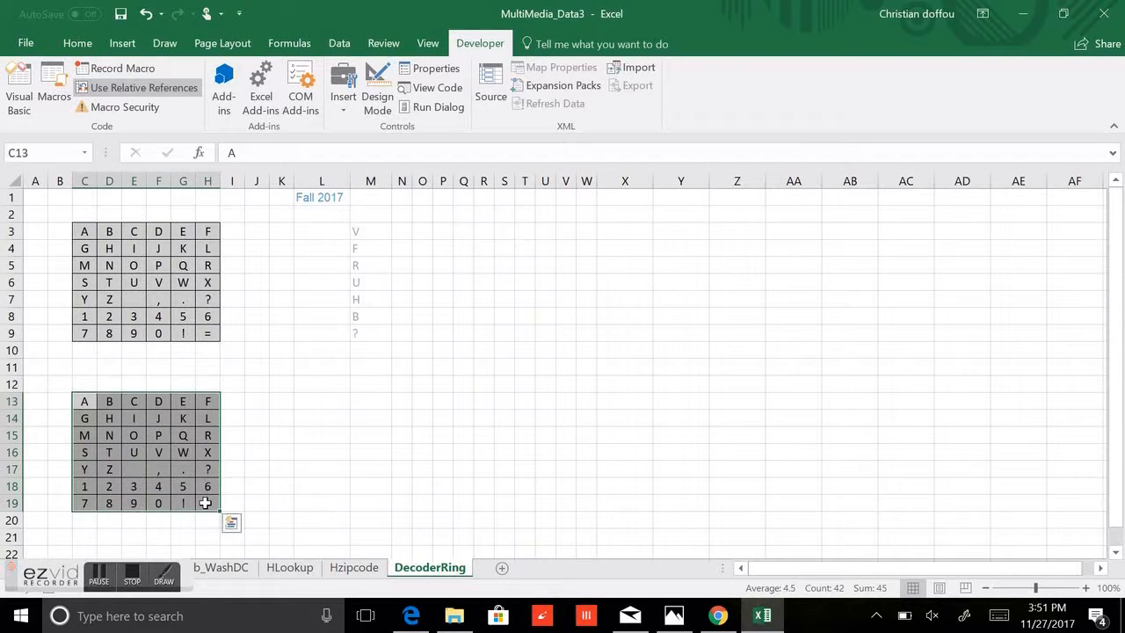
{"action": "right_click", "coordinate": [207, 507]}
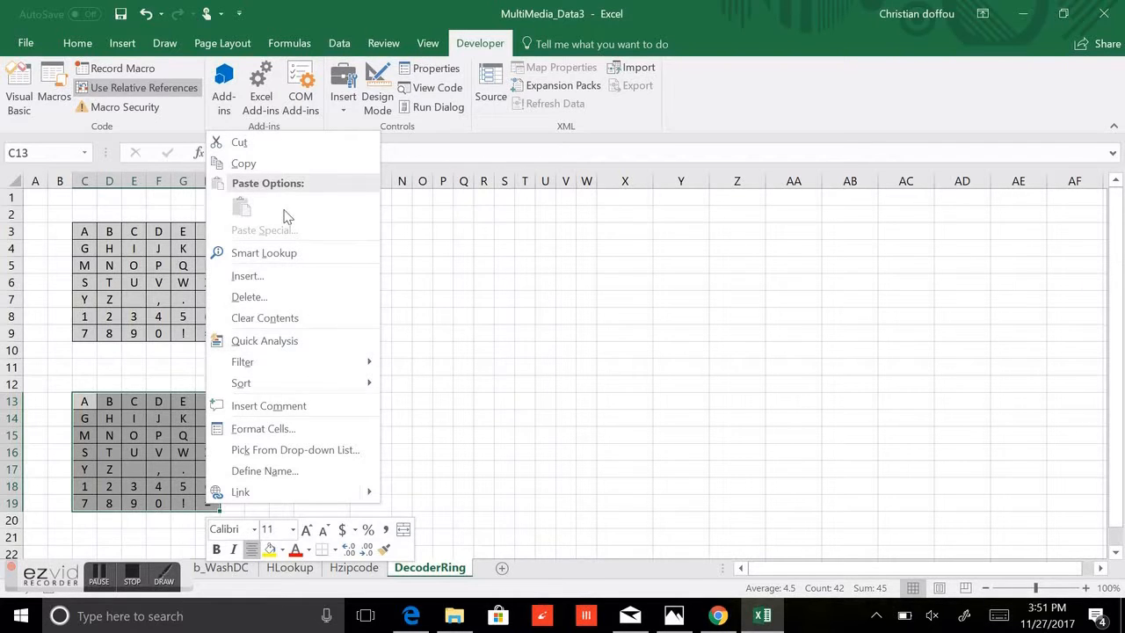
{"action": "left_click", "coordinate": [286, 320]}
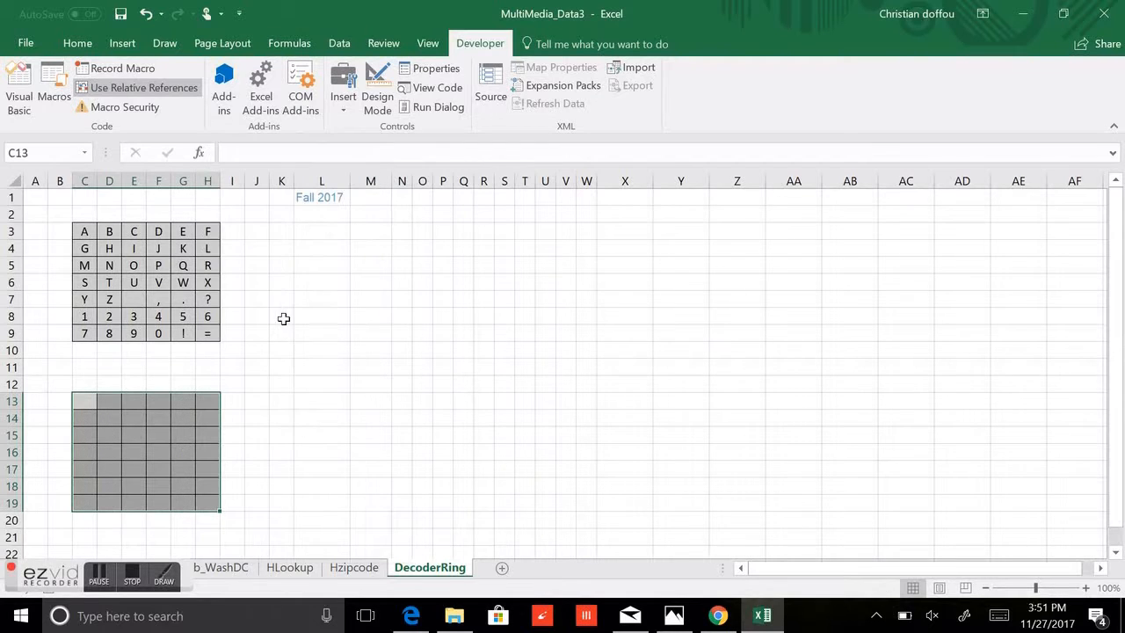
{"action": "left_click", "coordinate": [82, 233]}
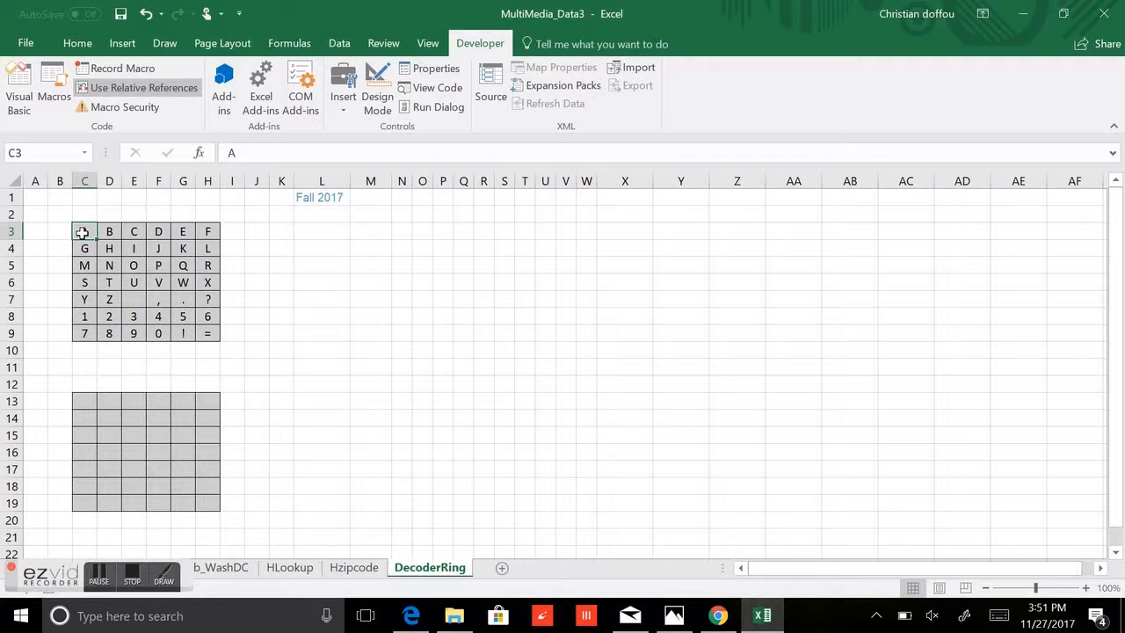
{"action": "key", "text": "ctrl+shift+d"}
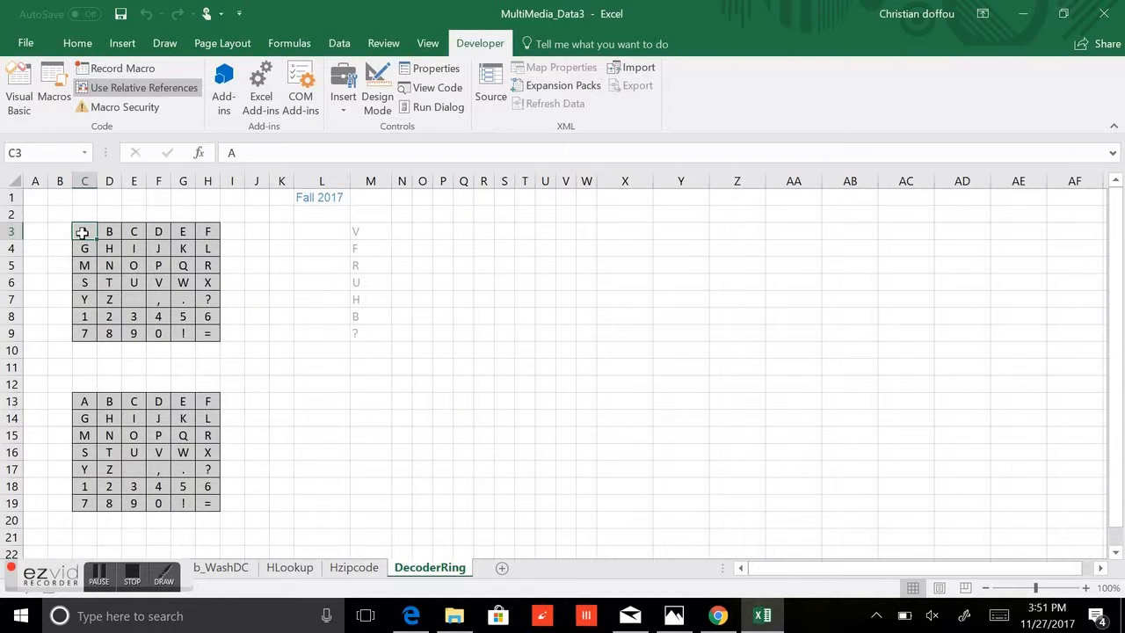
Step: Clear the contents of C13:H19 again and run COPYTABLE from the macro list with cell C3 selected
{"action": "left_click_drag", "start_coordinate": [85, 402], "coordinate": [211, 500]}
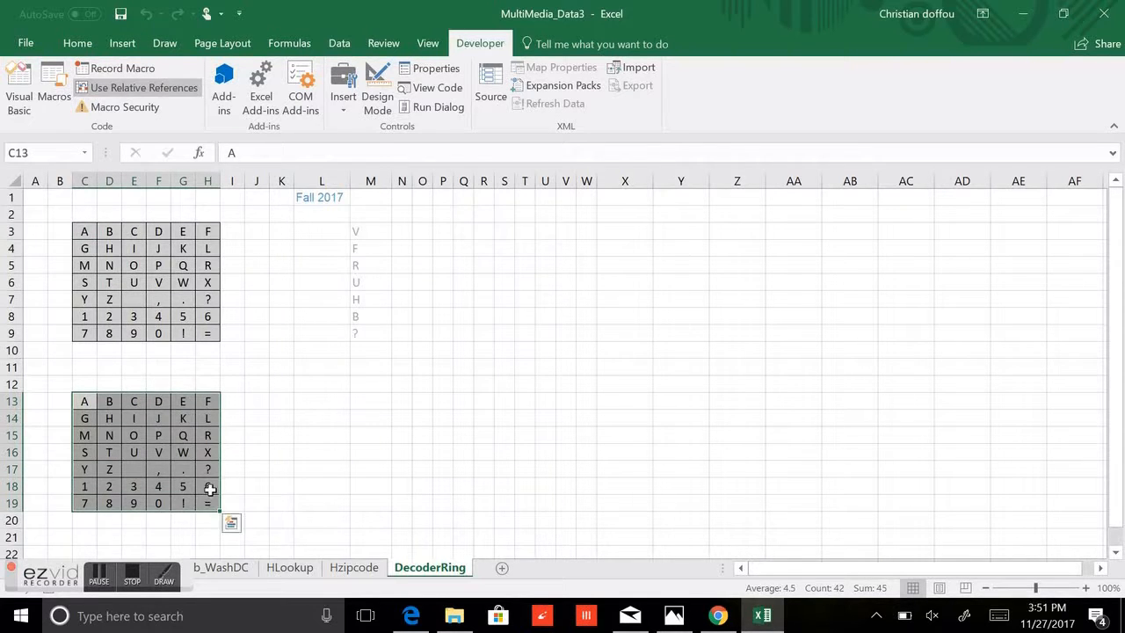
{"action": "right_click", "coordinate": [211, 490]}
{"action": "left_click", "coordinate": [289, 303]}
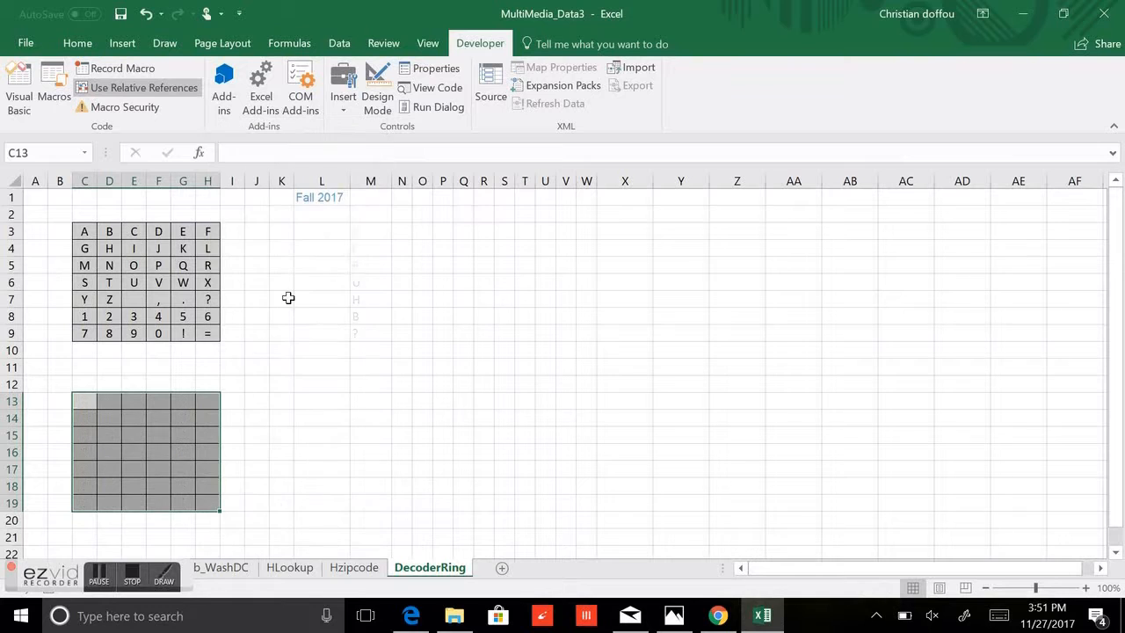
{"action": "left_click", "coordinate": [88, 234]}
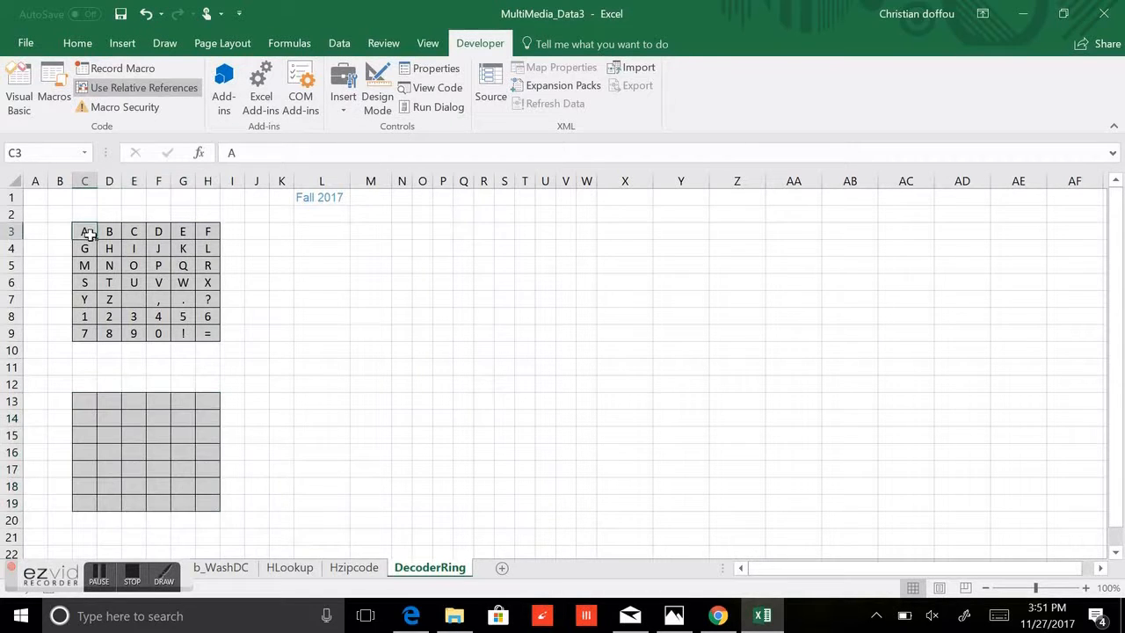
{"action": "left_click", "coordinate": [53, 85]}
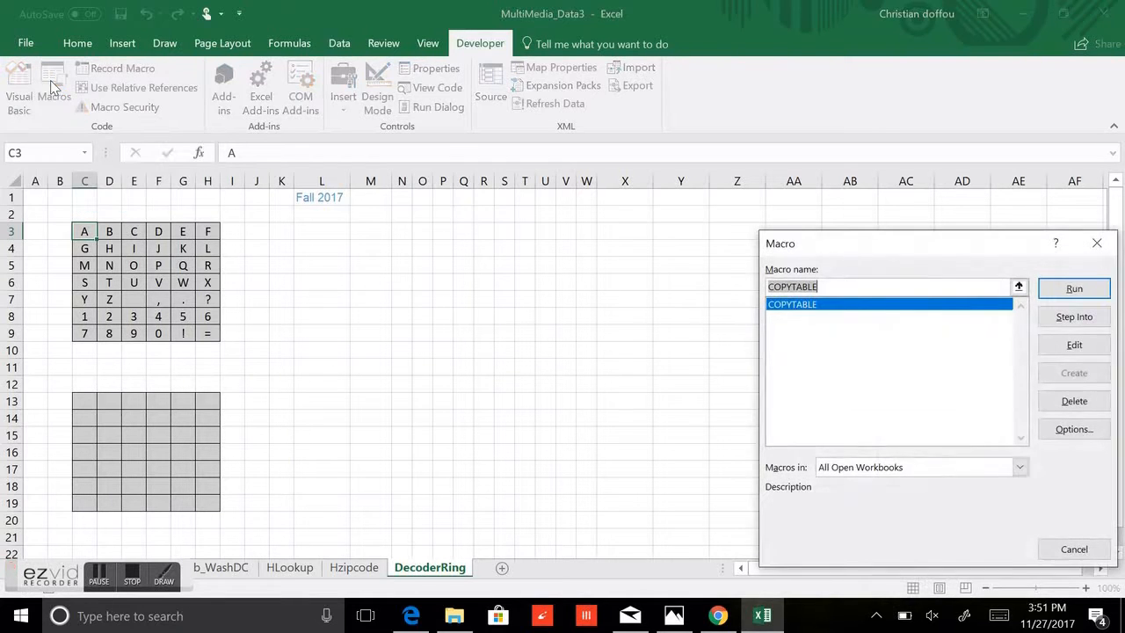
{"action": "left_click", "coordinate": [896, 307]}
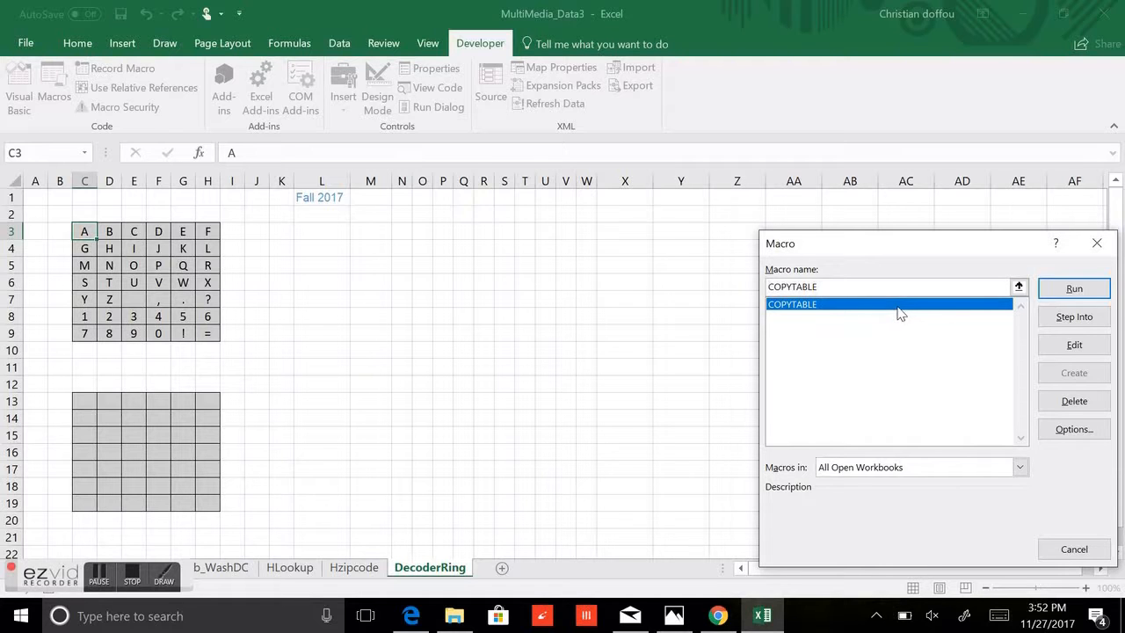
{"action": "left_click", "coordinate": [1065, 293]}
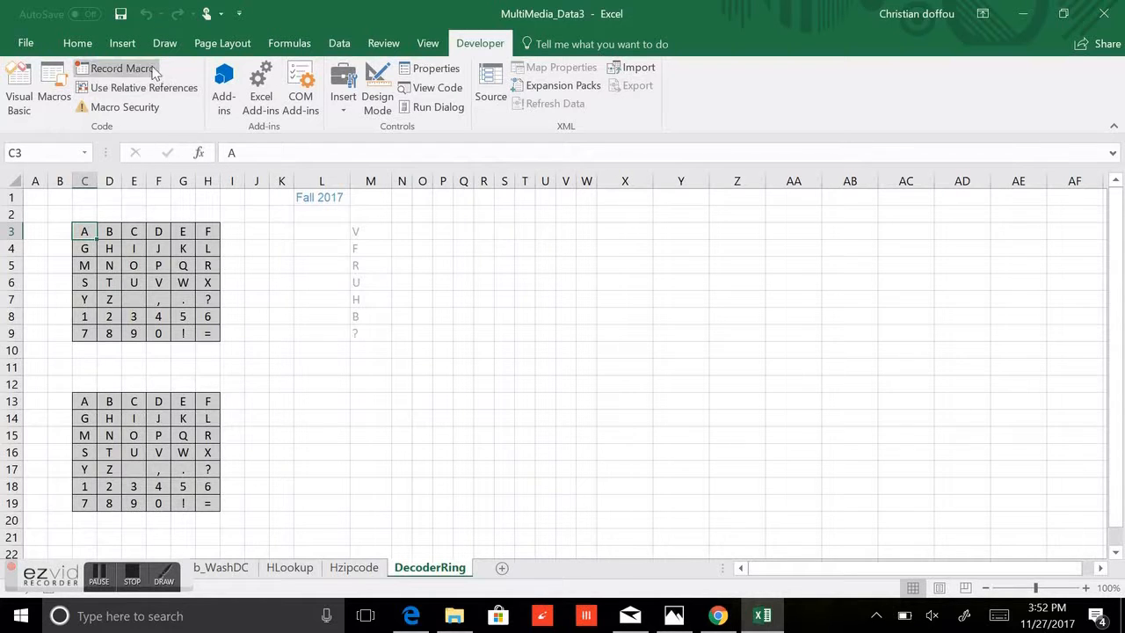
Step: Start recording a new macro named ShiftRight, stored in this workbook
{"action": "left_click", "coordinate": [116, 68]}
{"action": "type", "text": "Shi"}
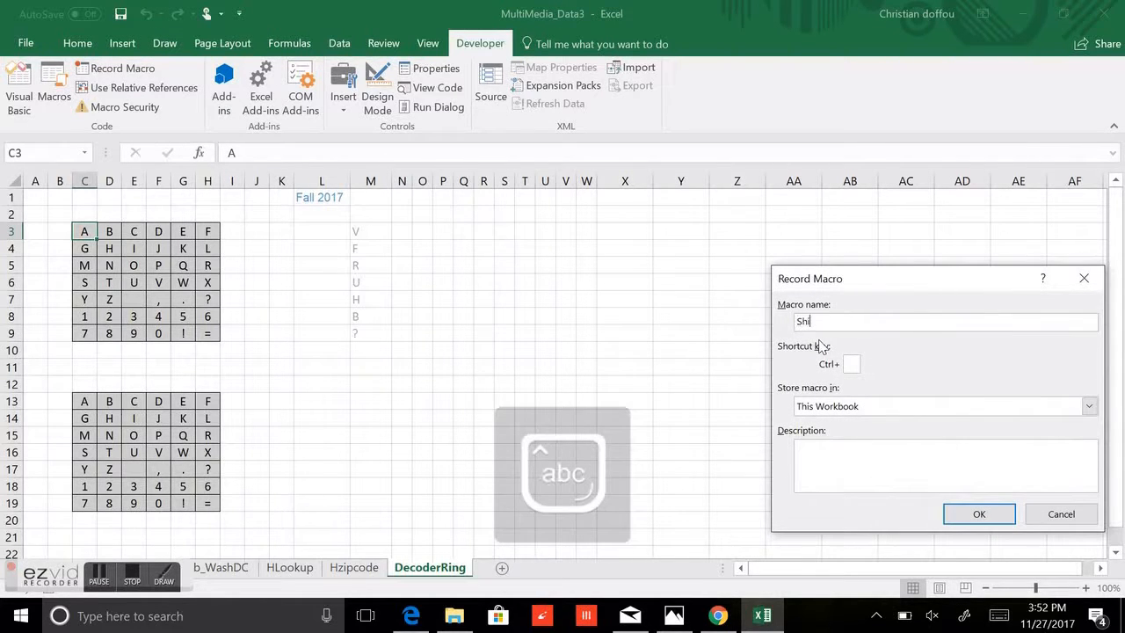
{"action": "type", "text": "ftRight"}
{"action": "left_click", "coordinate": [851, 363]}
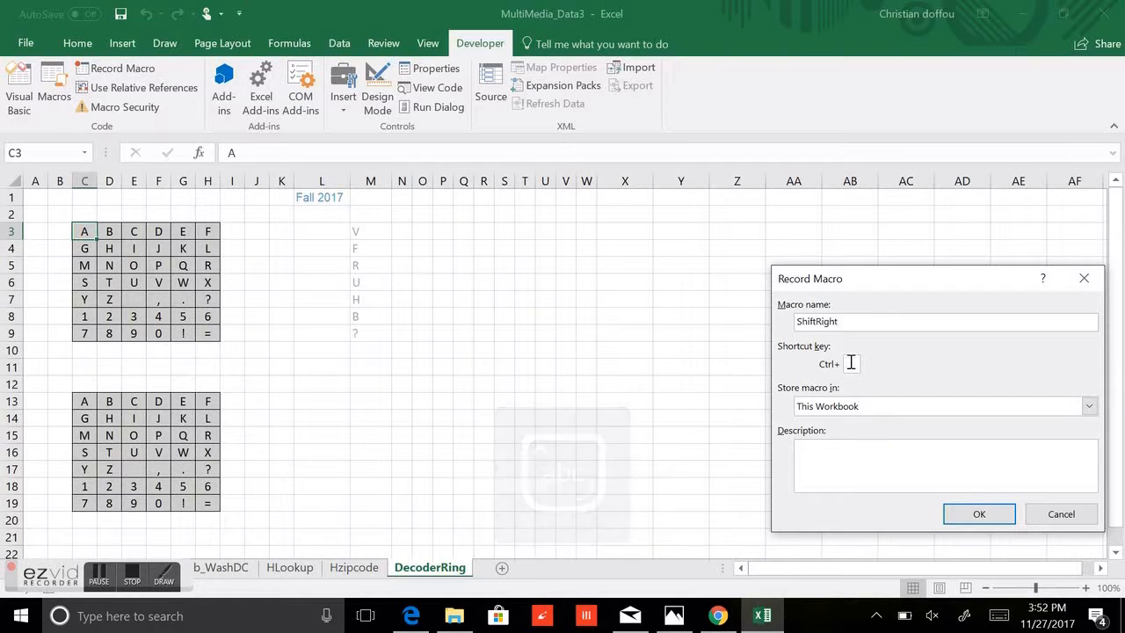
{"action": "left_click", "coordinate": [957, 512]}
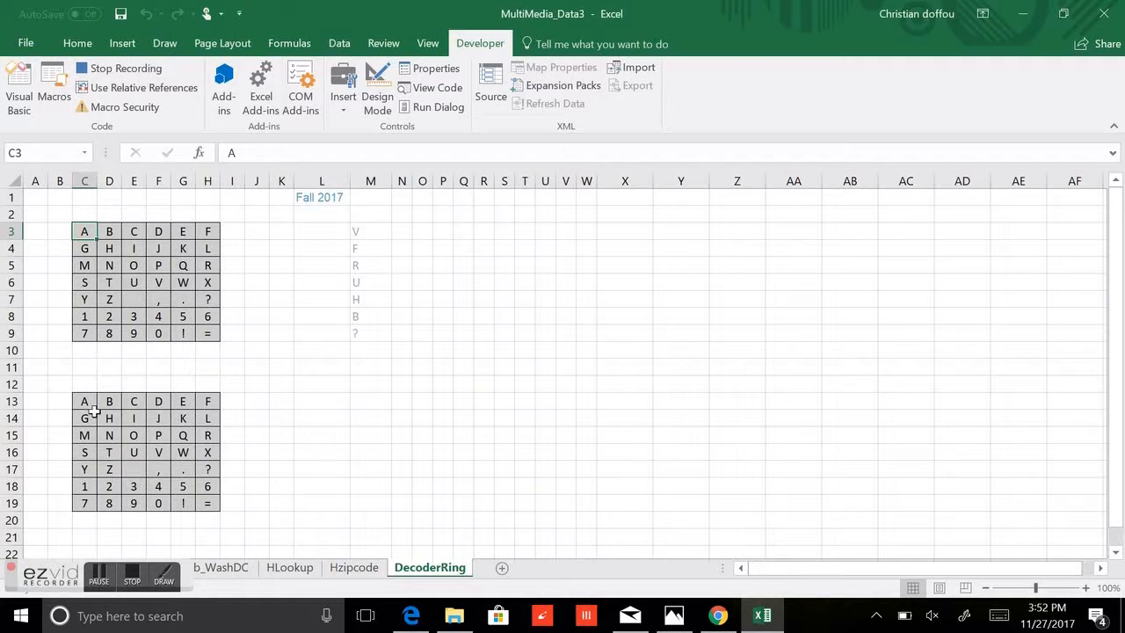
Step: Copy the lower table C13:H19 and paste it one column to the right, starting at D13
{"action": "left_click_drag", "start_coordinate": [88, 402], "coordinate": [205, 497]}
{"action": "key", "text": "ctrl+c"}
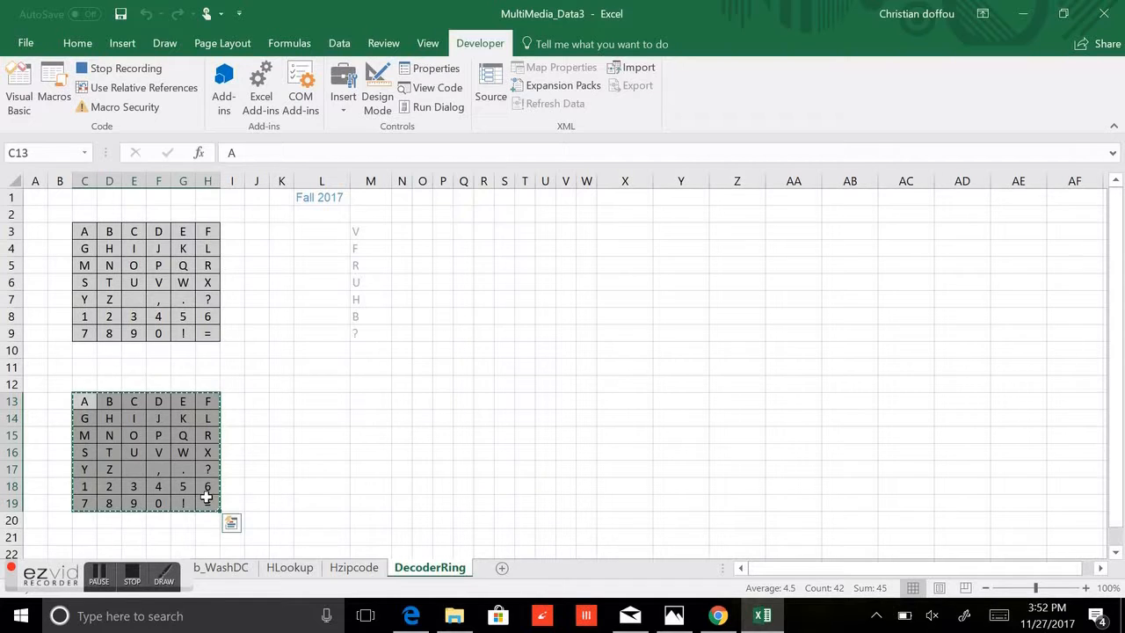
{"action": "left_click", "coordinate": [110, 403]}
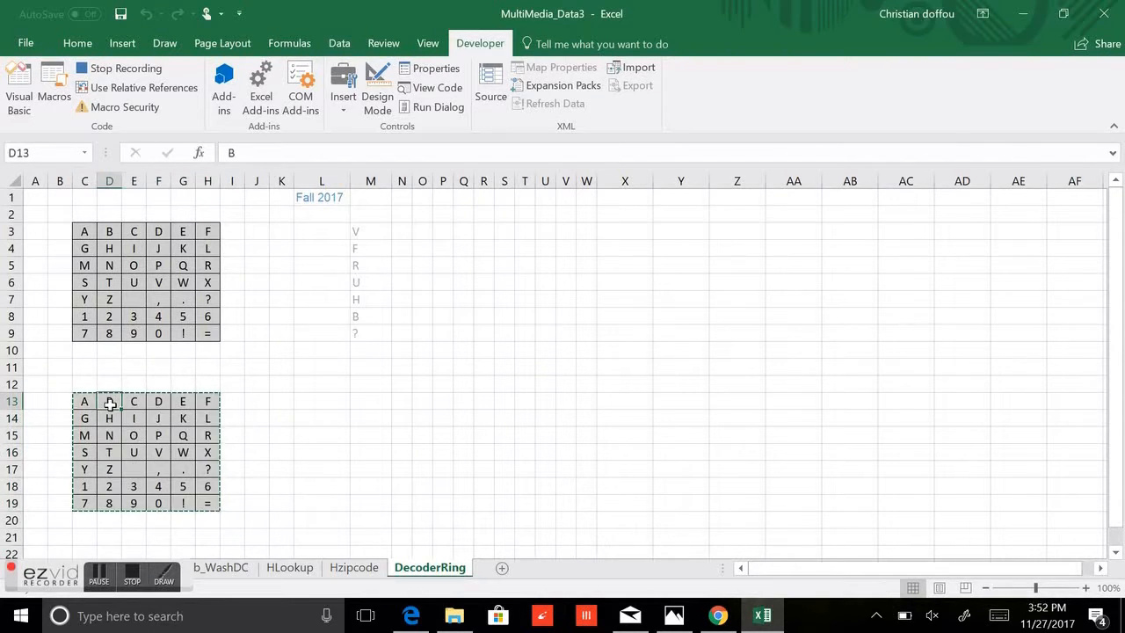
{"action": "key", "text": "ctrl+v"}
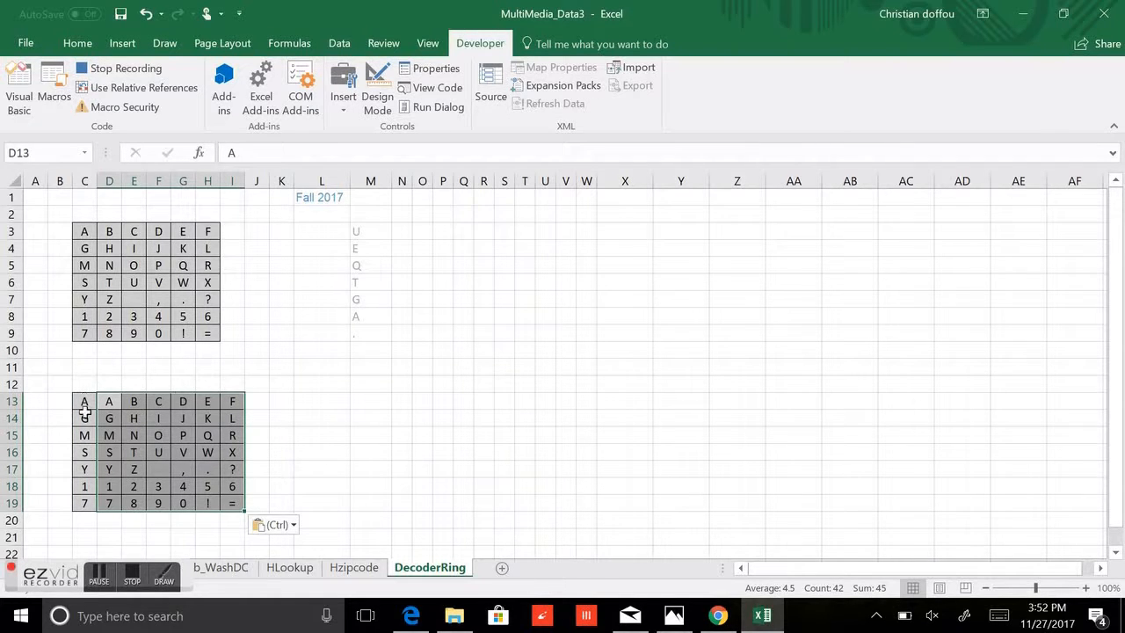
Step: Move the overflow cells I13:I18 into column C of the lower table, starting at C14
{"action": "left_click", "coordinate": [232, 400]}
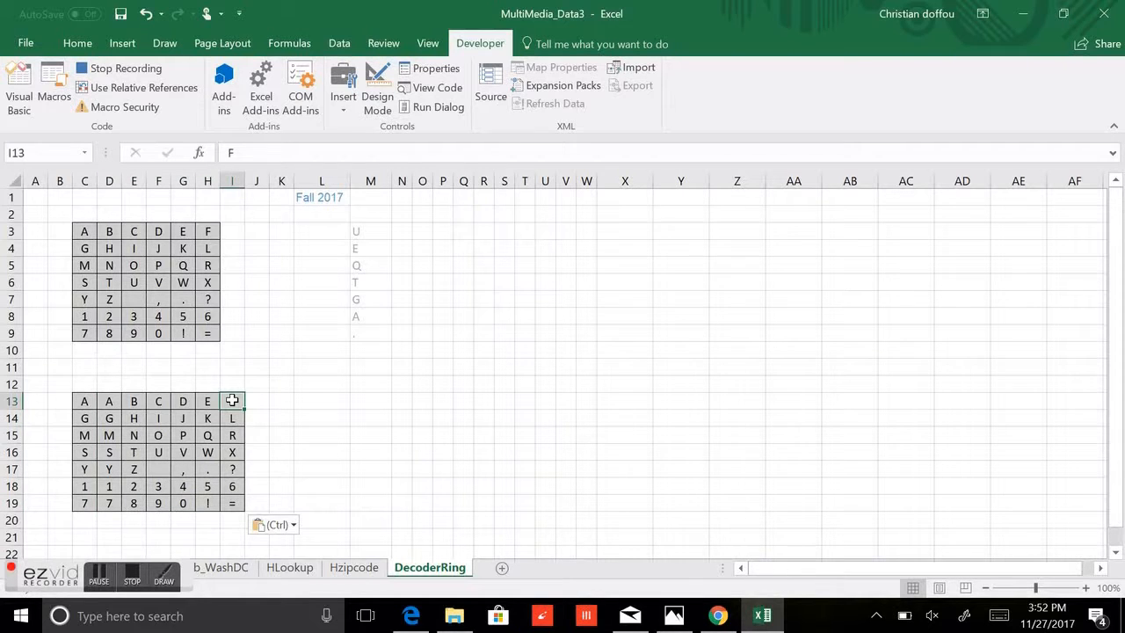
{"action": "left_click_drag", "start_coordinate": [232, 400], "coordinate": [231, 489]}
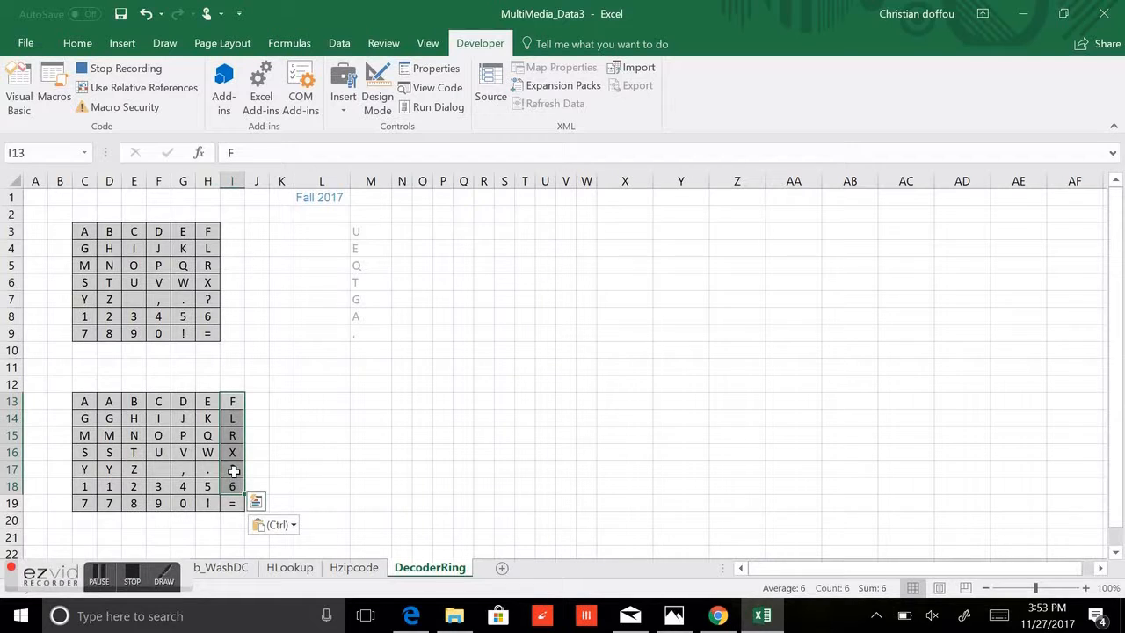
{"action": "right_click", "coordinate": [234, 471]}
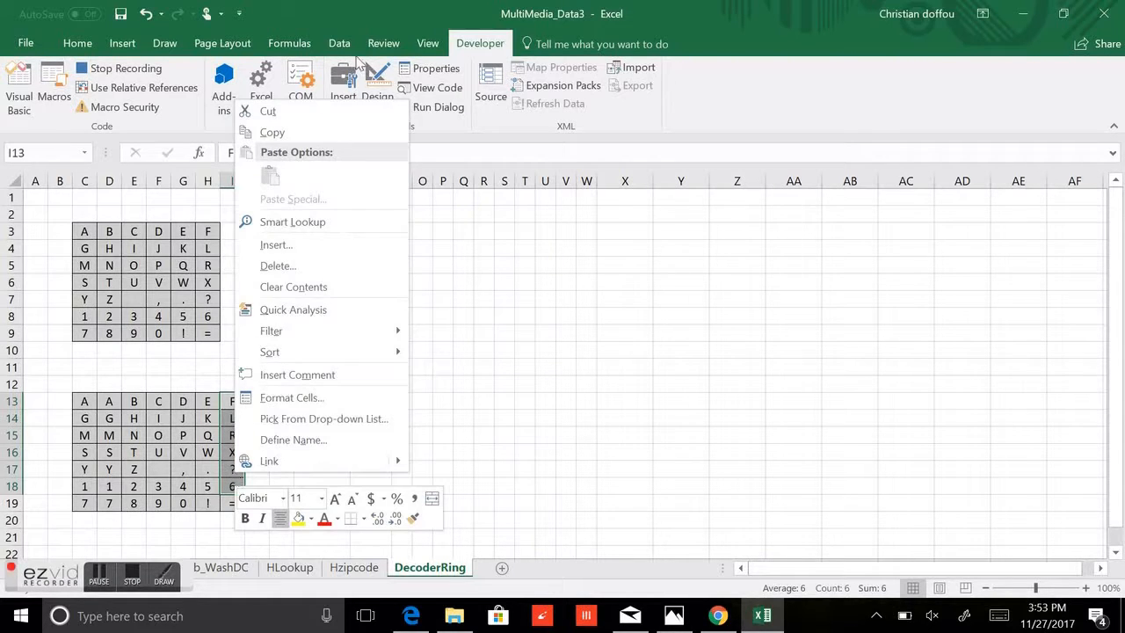
{"action": "left_click", "coordinate": [319, 114]}
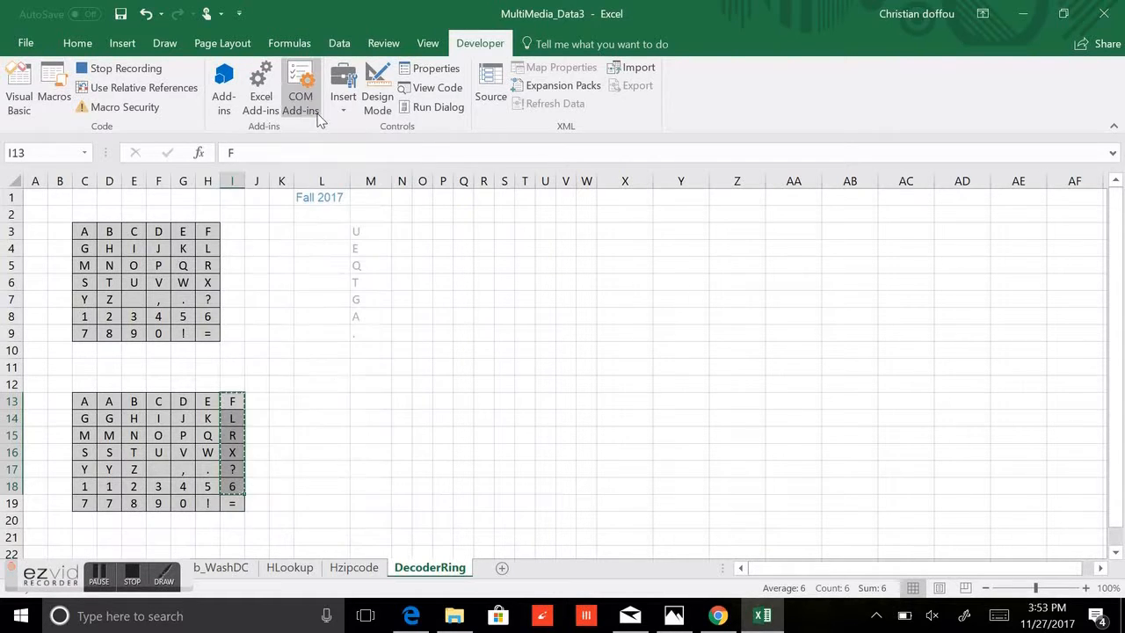
{"action": "left_click", "coordinate": [87, 418]}
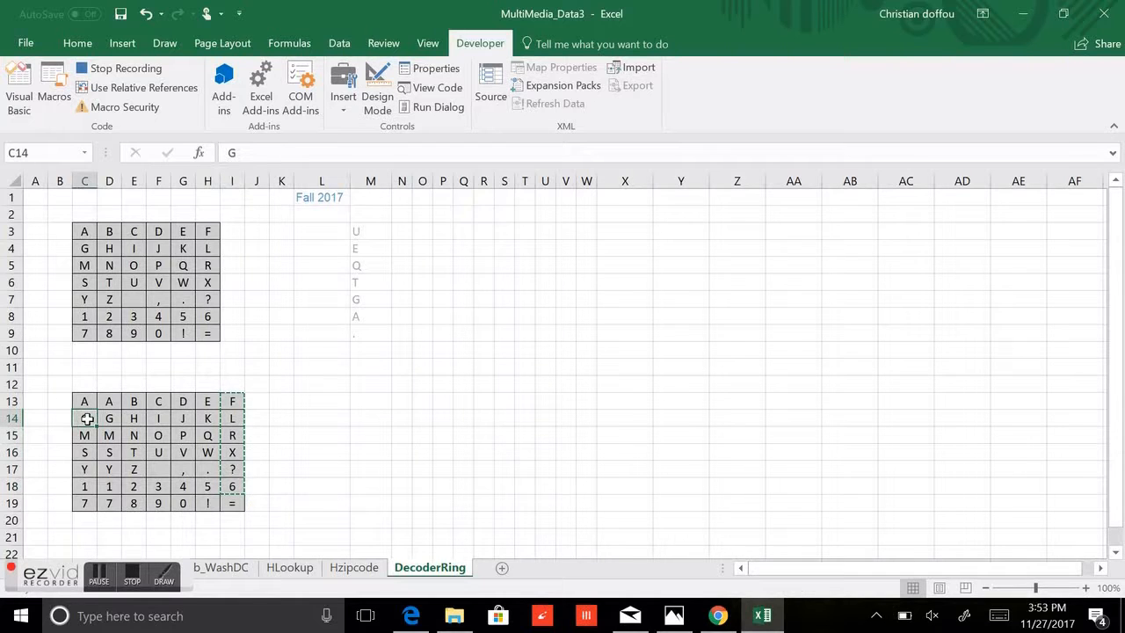
{"action": "key", "text": "ctrl+v"}
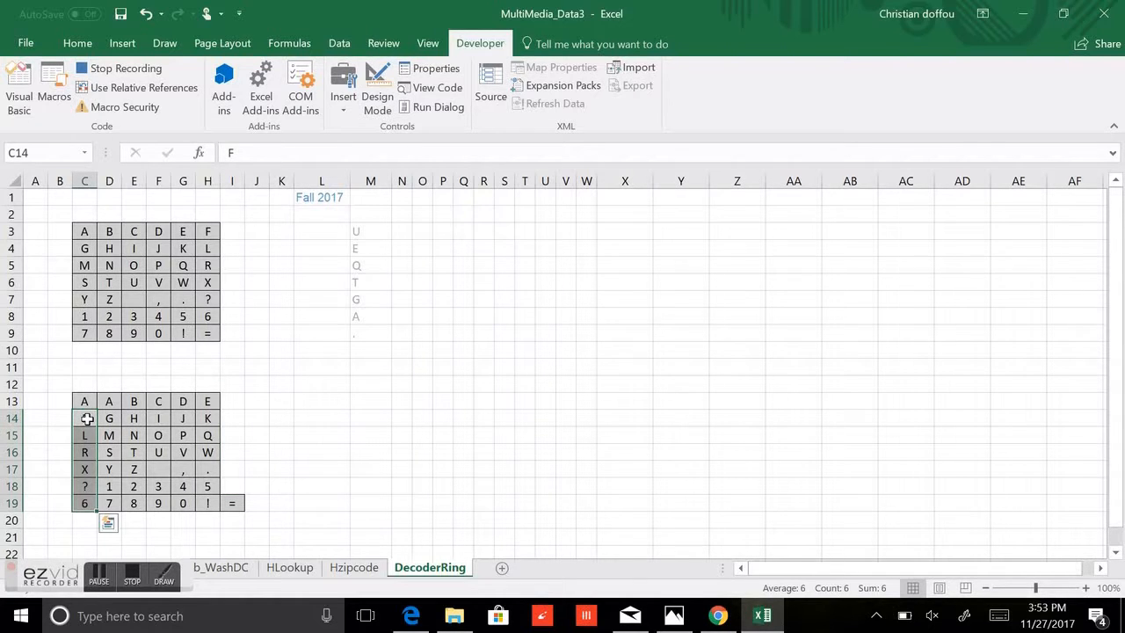
Step: Move the remaining overflow cell I19 to C13 and stop recording the ShiftRight macro
{"action": "left_click", "coordinate": [235, 502]}
{"action": "right_click", "coordinate": [236, 504]}
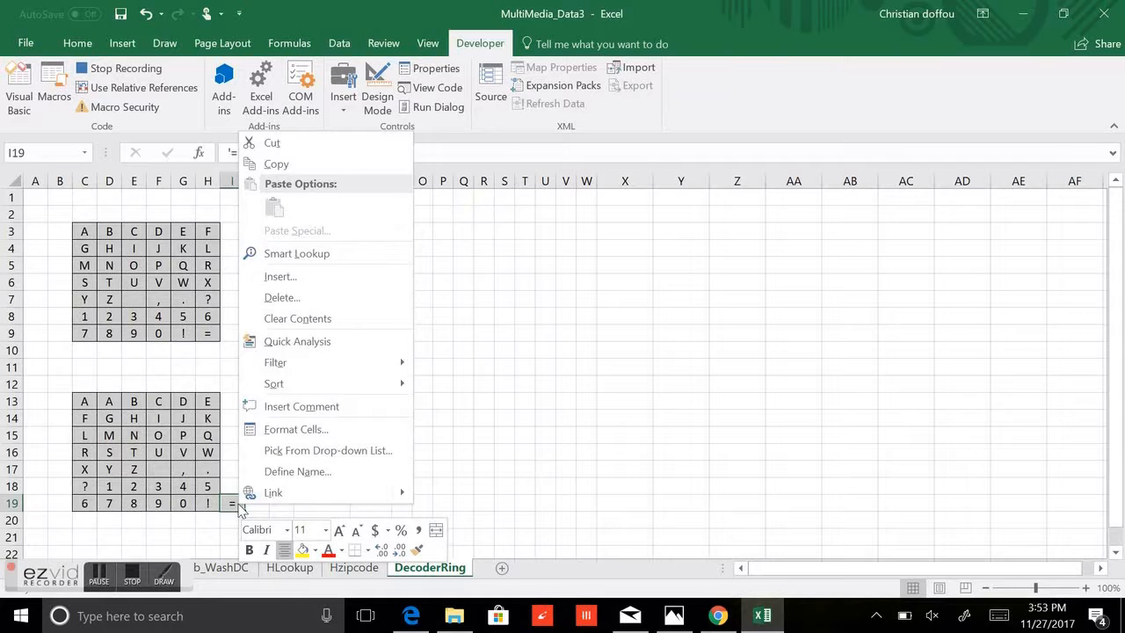
{"action": "left_click", "coordinate": [309, 143]}
{"action": "left_click", "coordinate": [81, 402]}
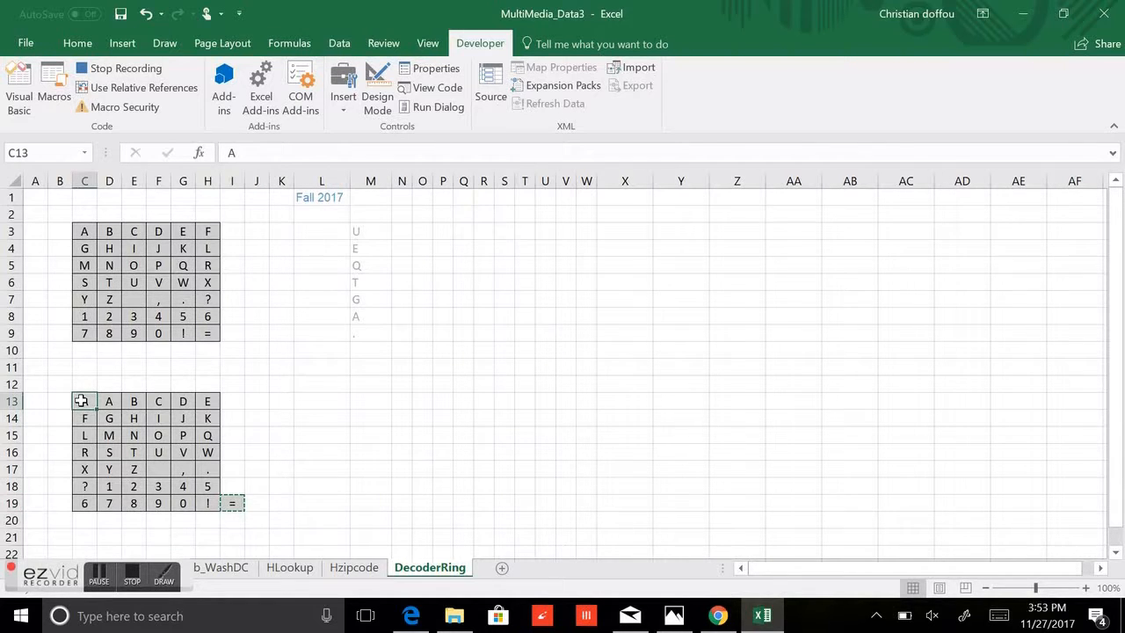
{"action": "key", "text": "ctrl+v"}
{"action": "left_click", "coordinate": [125, 69]}
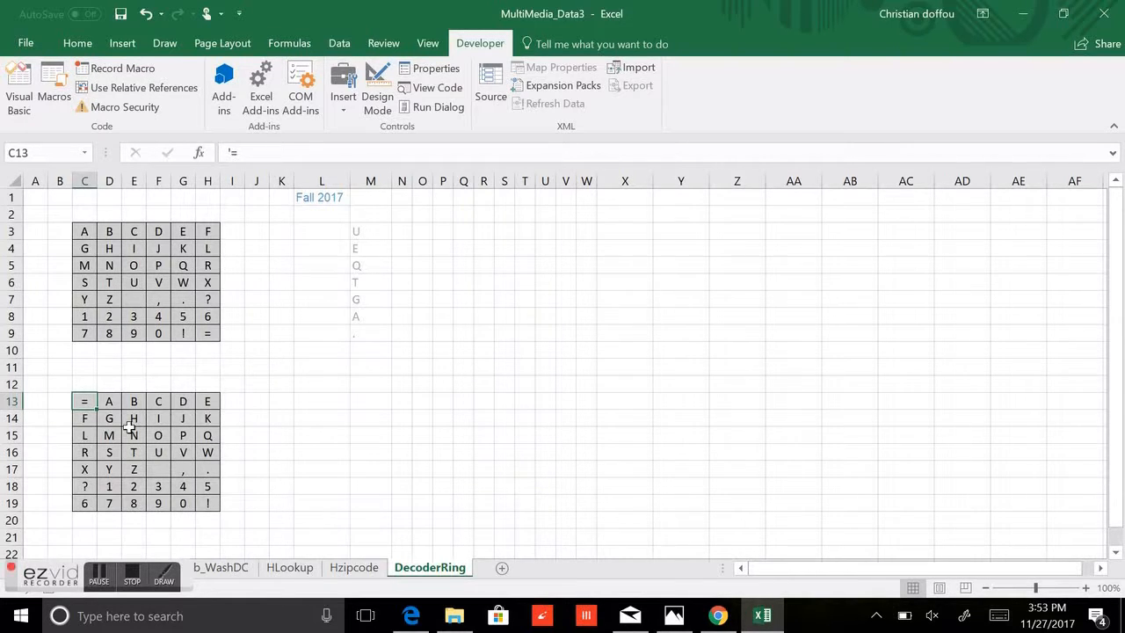
Step: Run the ShiftRight macro repeatedly from cell C13 until the decoded message in column M reads SCORE!
{"action": "left_click", "coordinate": [93, 408]}
{"action": "key", "text": "ctrl+r"}
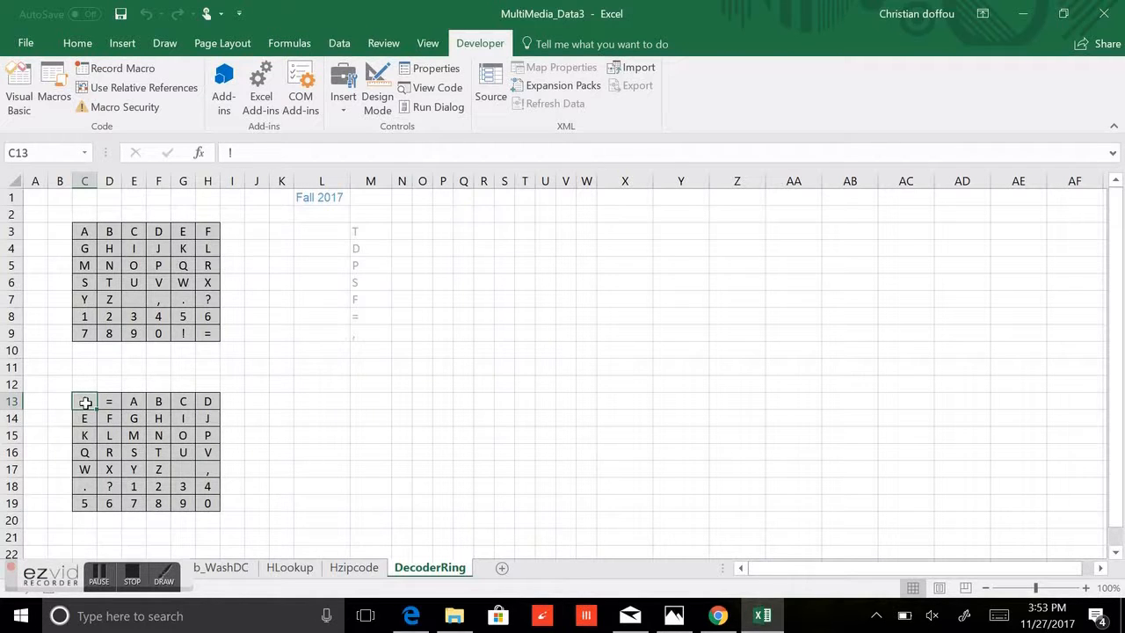
{"action": "key", "text": "ctrl+r"}
{"action": "key", "text": "ctrl+r"}
{"action": "key", "text": "ctrl+r"}
{"action": "key", "text": "ctrl+r"}
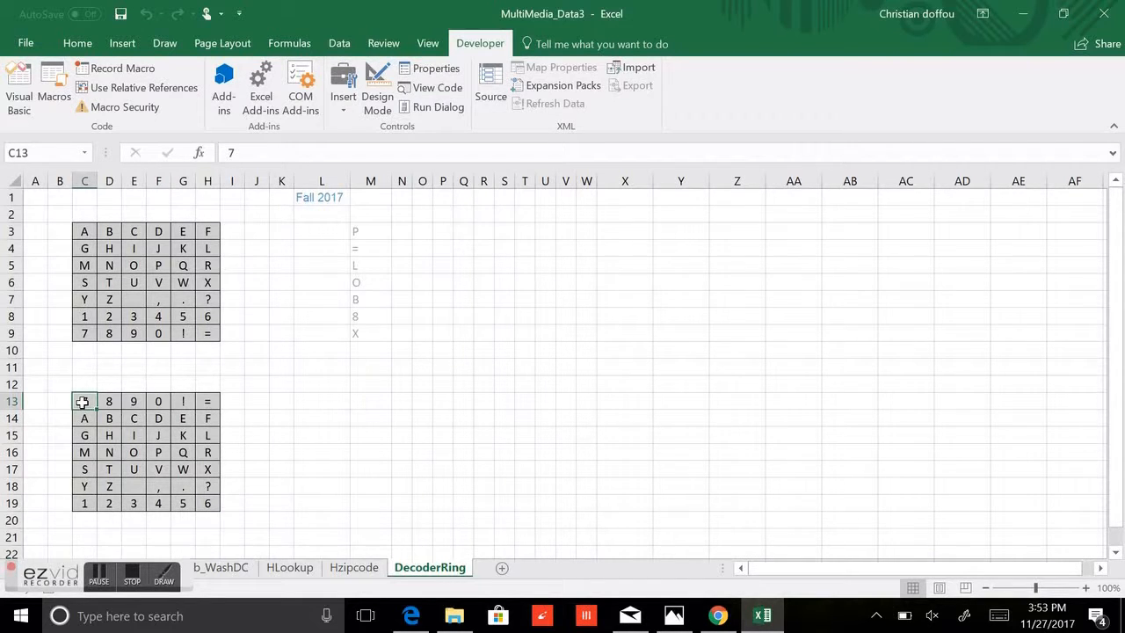
{"action": "key", "text": "ctrl+r"}
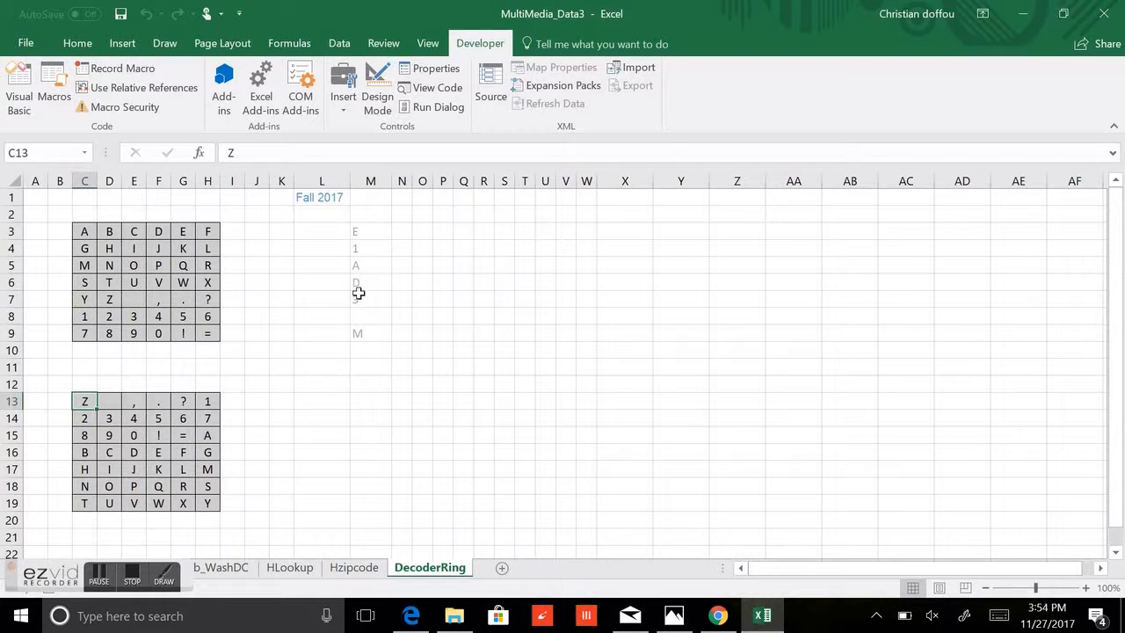
{"action": "key", "text": "ctrl+r"}
{"action": "key", "text": "ctrl+r"}
{"action": "key", "text": "ctrl+r"}
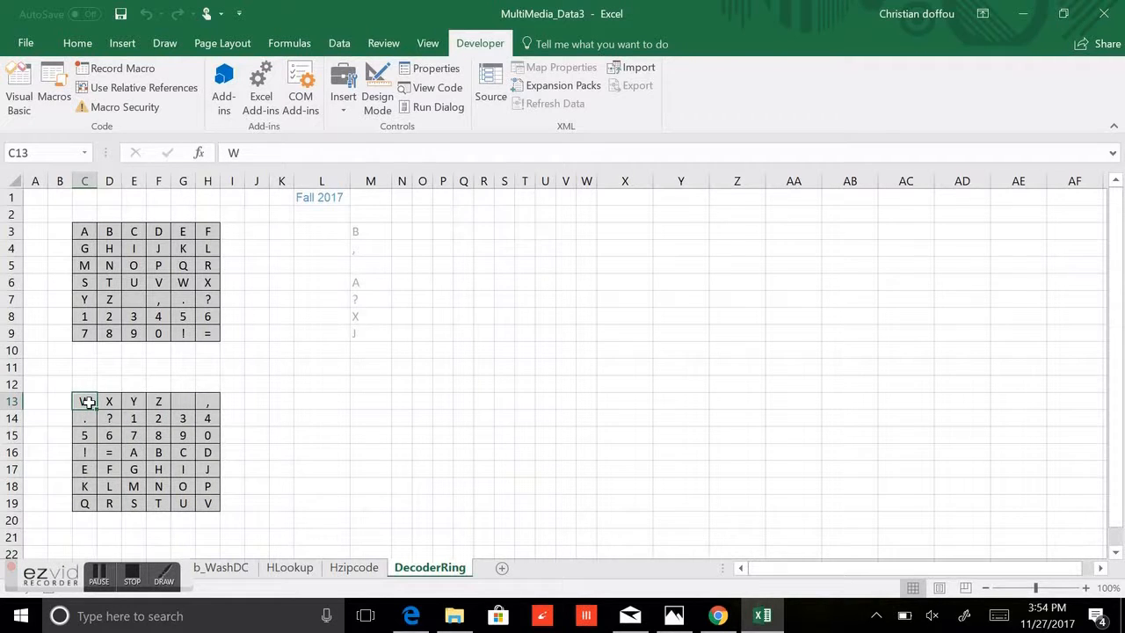
{"action": "key", "text": "ctrl+r"}
{"action": "key", "text": "ctrl+r"}
{"action": "key", "text": "ctrl+r"}
{"action": "key", "text": "ctrl+r"}
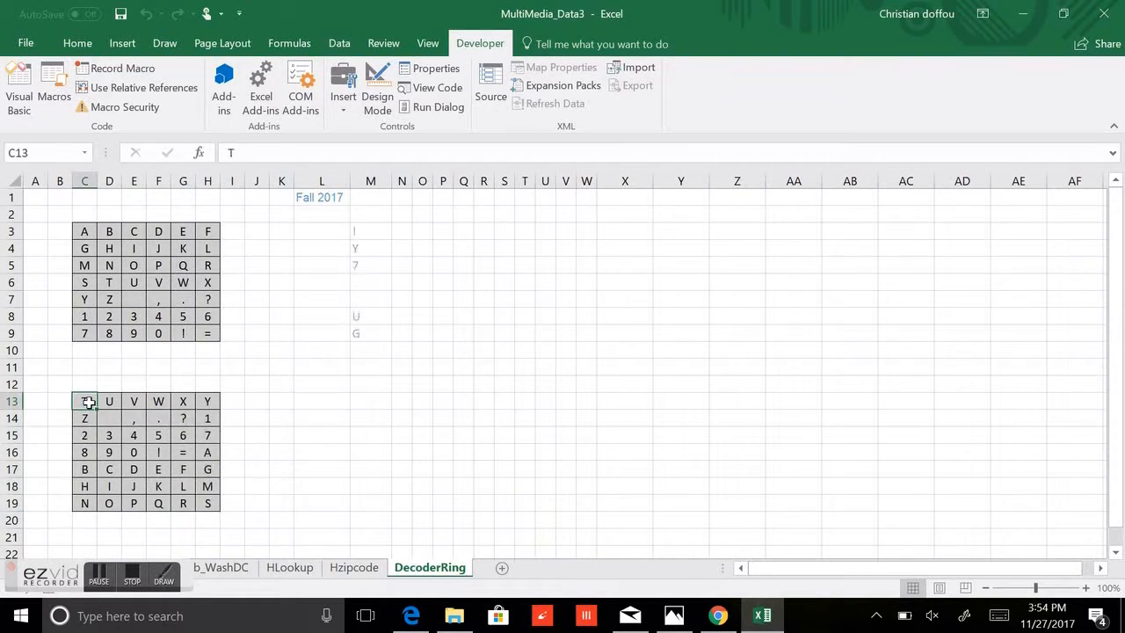
{"action": "key", "text": "ctrl+r"}
{"action": "key", "text": "ctrl+r"}
{"action": "key", "text": "ctrl+r"}
{"action": "key", "text": "ctrl+r"}
{"action": "key", "text": "ctrl+r"}
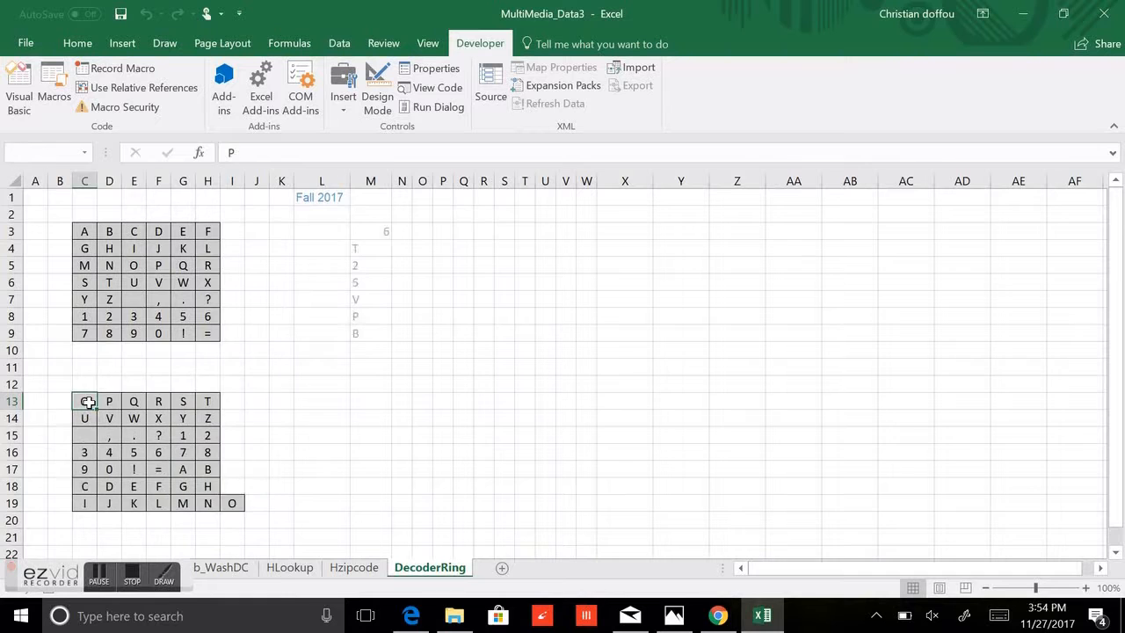
{"action": "key", "text": "ctrl+r"}
{"action": "key", "text": "ctrl+r"}
{"action": "key", "text": "ctrl+r"}
{"action": "key", "text": "ctrl+r"}
{"action": "key", "text": "ctrl+r"}
{"action": "key", "text": "ctrl+r"}
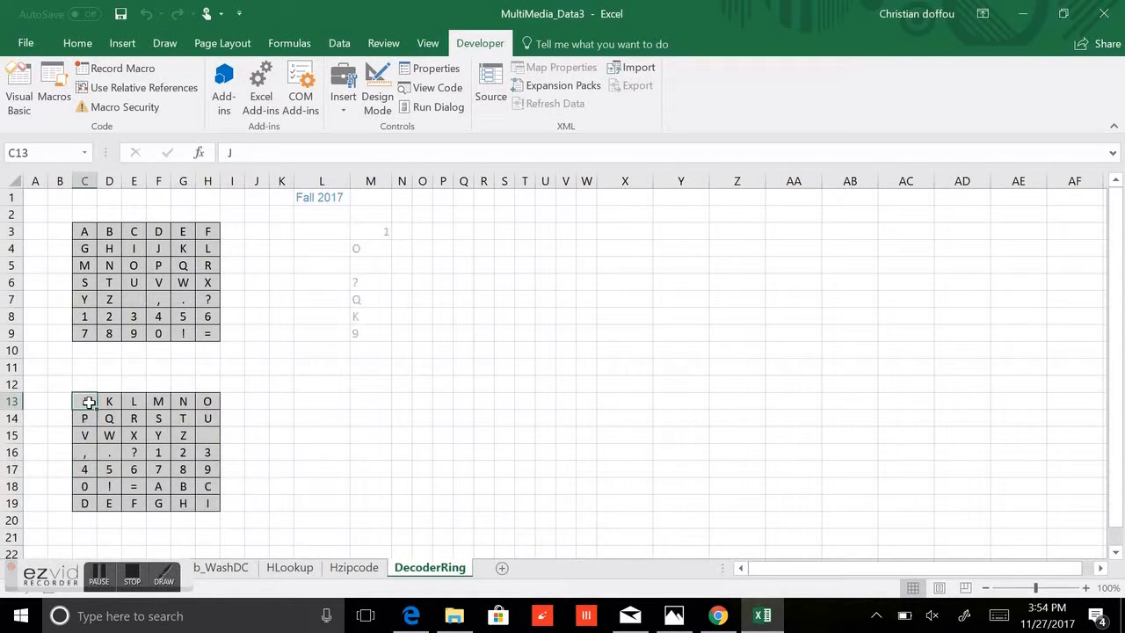
{"action": "key", "text": "ctrl+r"}
{"action": "key", "text": "ctrl+r"}
{"action": "key", "text": "ctrl+r"}
{"action": "key", "text": "ctrl+r"}
{"action": "key", "text": "ctrl+r"}
{"action": "key", "text": "ctrl+r"}
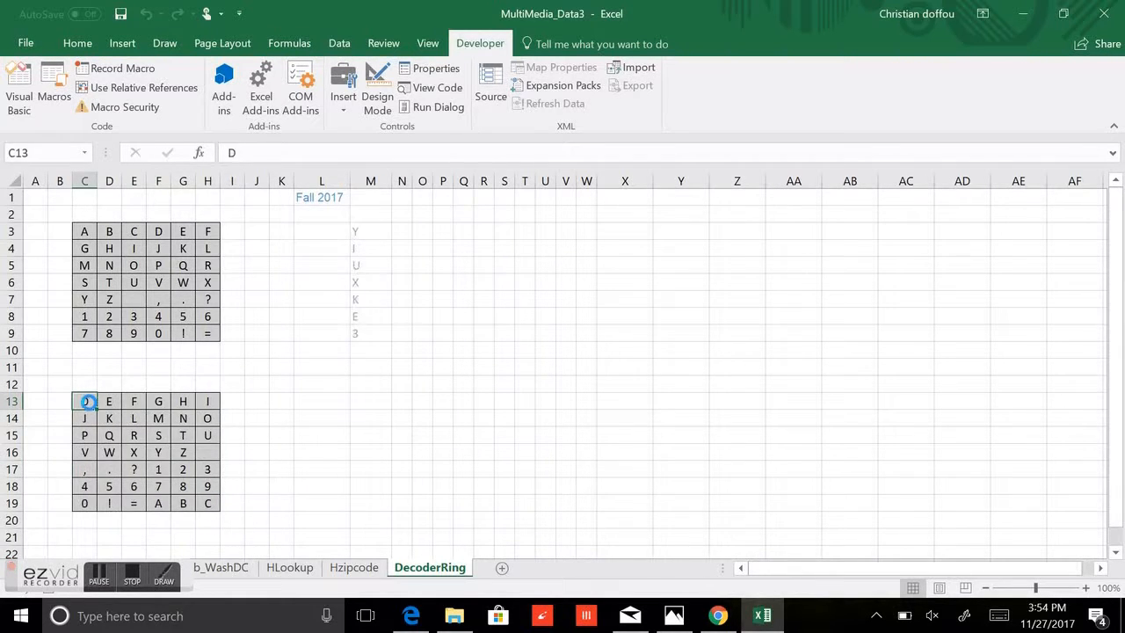
{"action": "key", "text": "ctrl+r"}
{"action": "key", "text": "ctrl+r"}
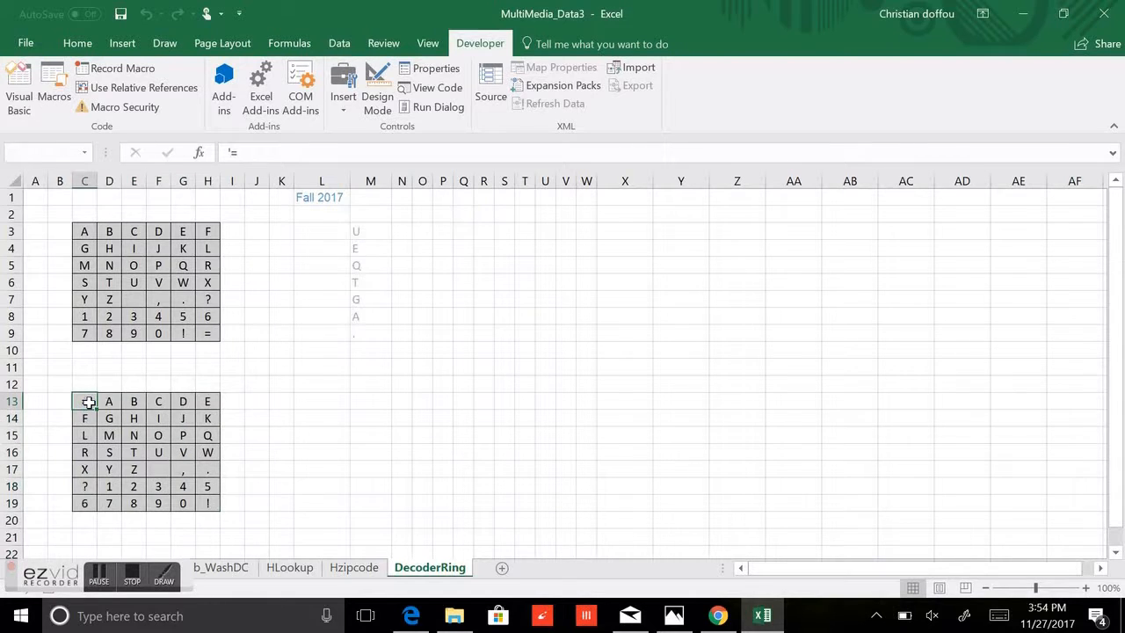
{"action": "key", "text": "ctrl+r"}
{"action": "key", "text": "ctrl+r"}
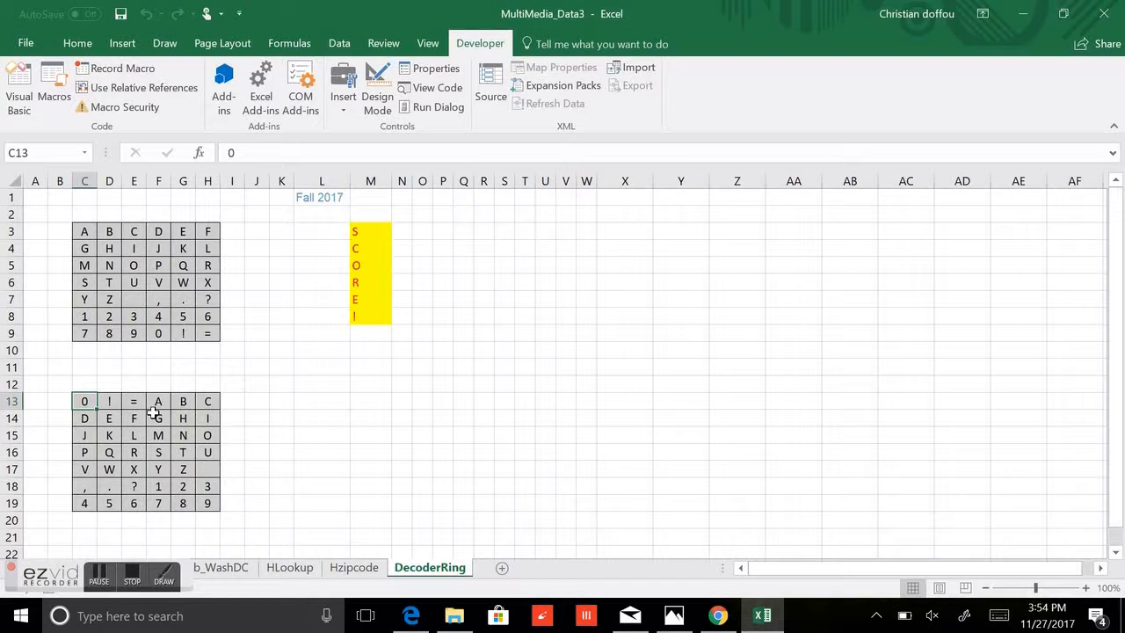
{"action": "left_click", "coordinate": [129, 581]}
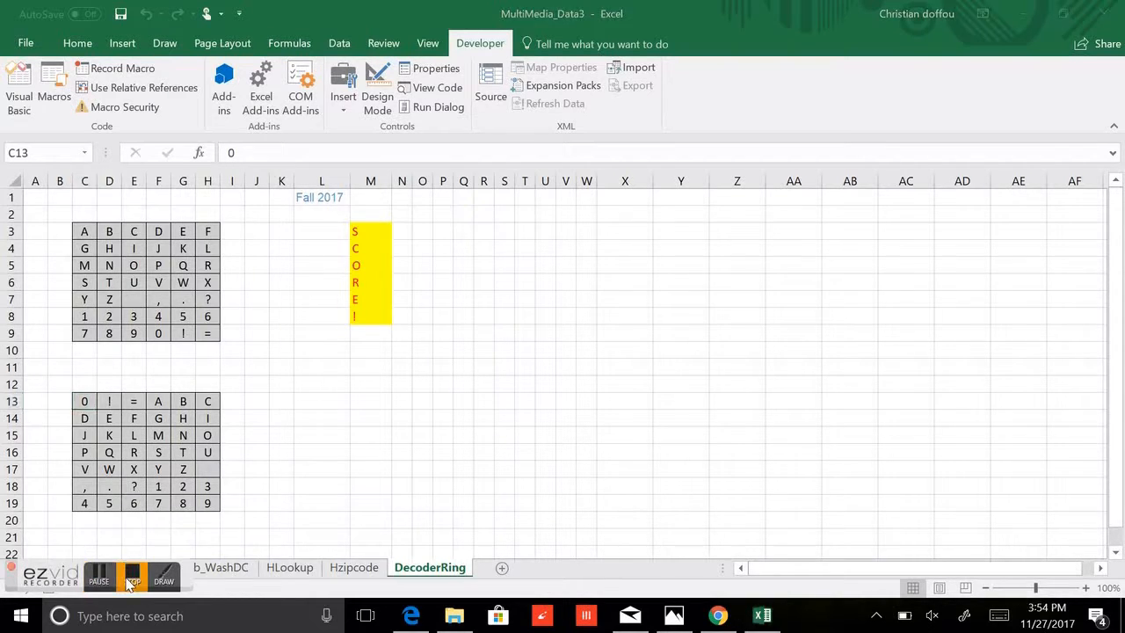